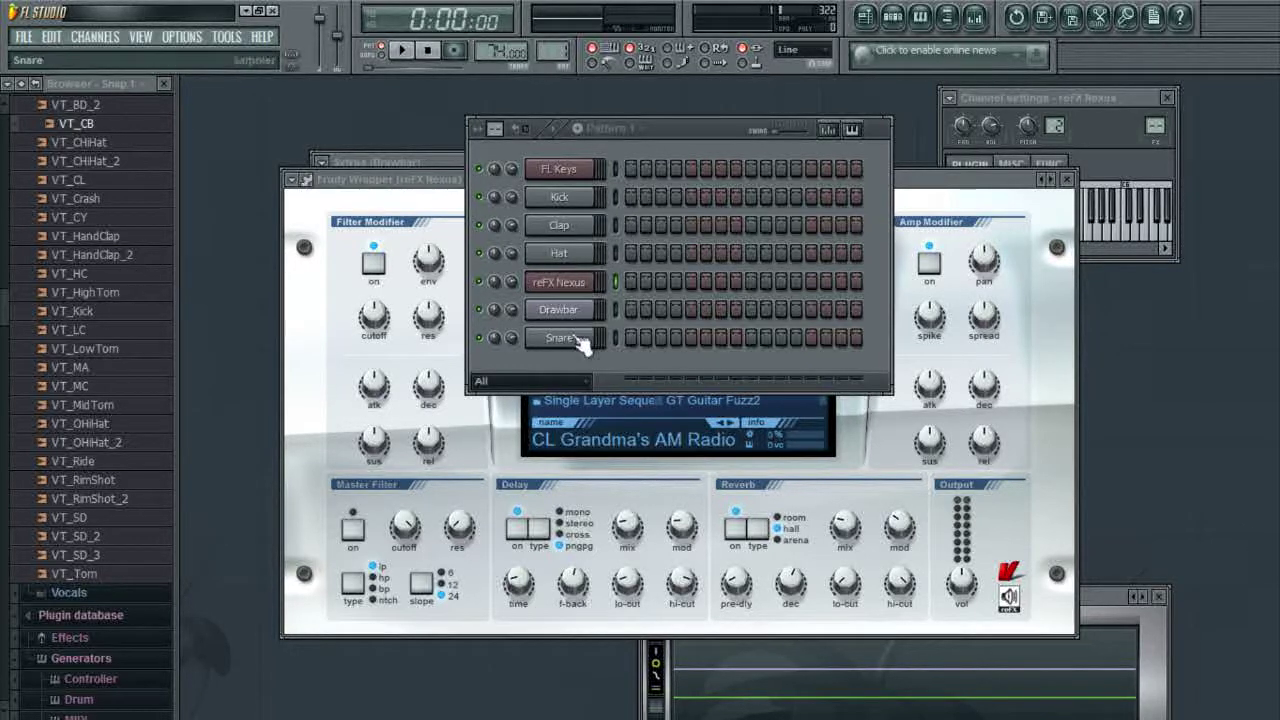
Move the reFX Nexus window higher and close it.
{"action": "left_click", "coordinate": [418, 188]}
{"action": "left_click_drag", "start_coordinate": [736, 188], "coordinate": [720, 96]}
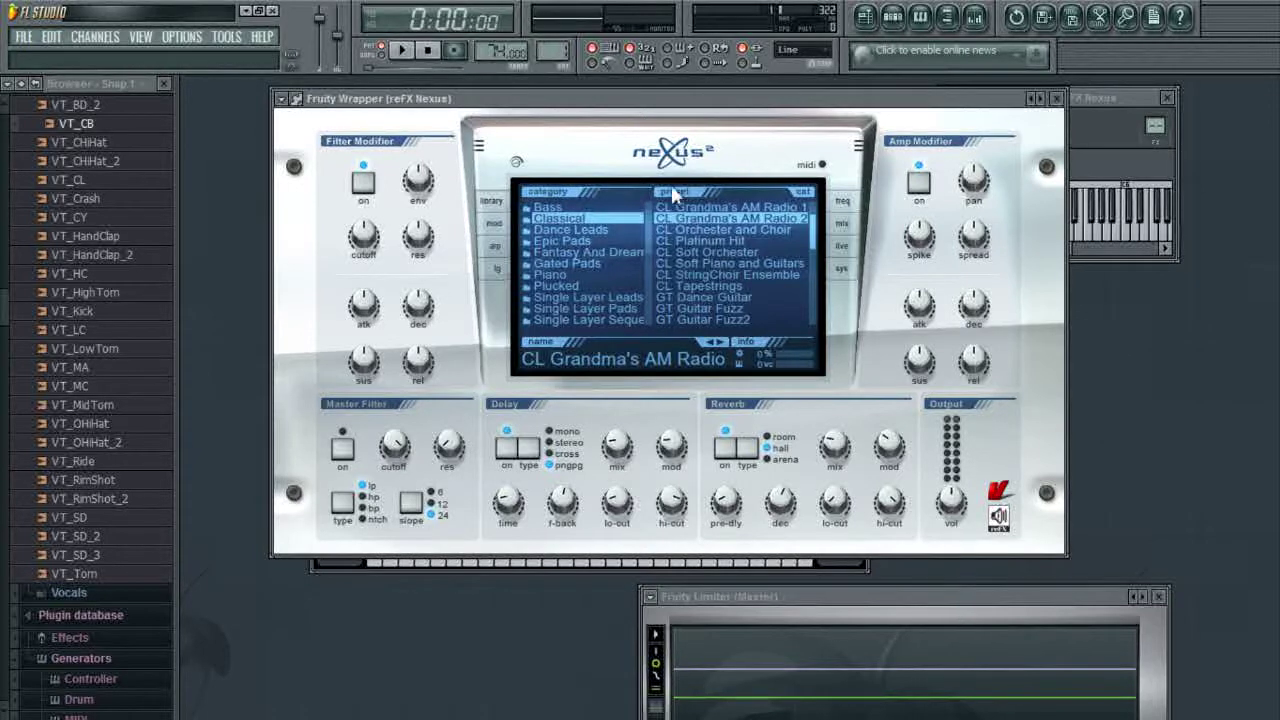
{"action": "left_click", "coordinate": [1054, 98]}
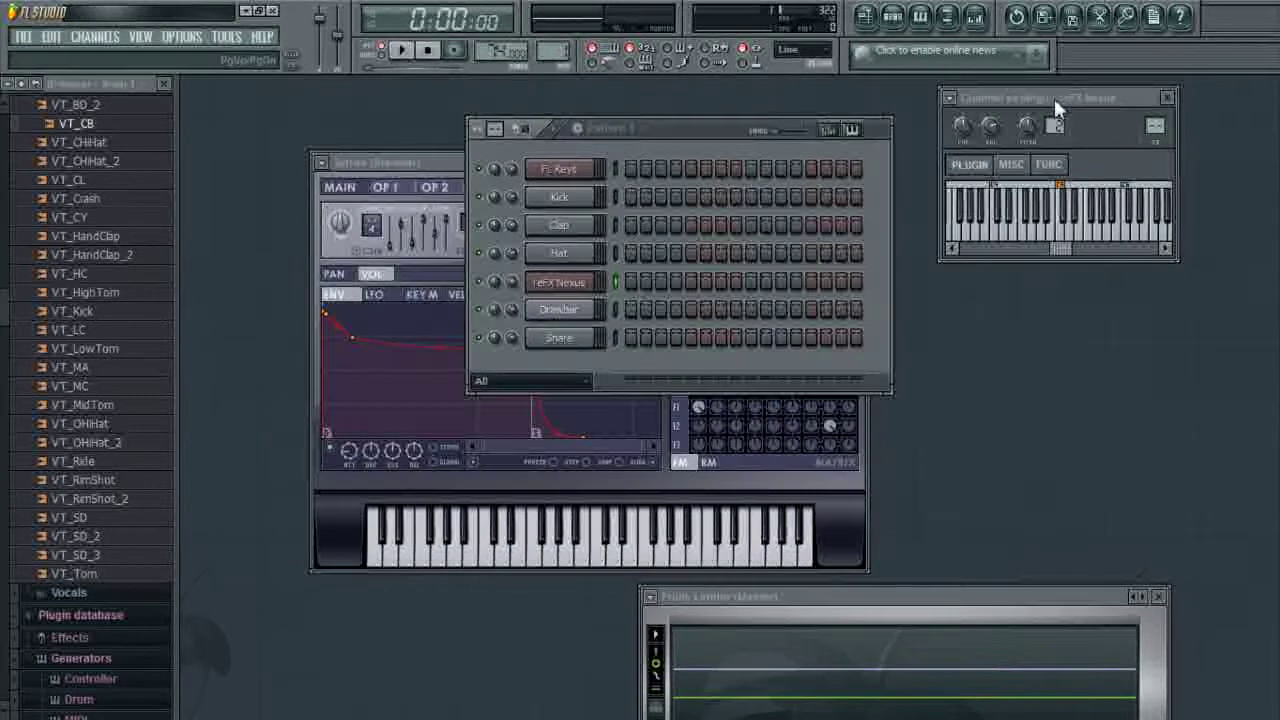
{"action": "left_click", "coordinate": [575, 170]}
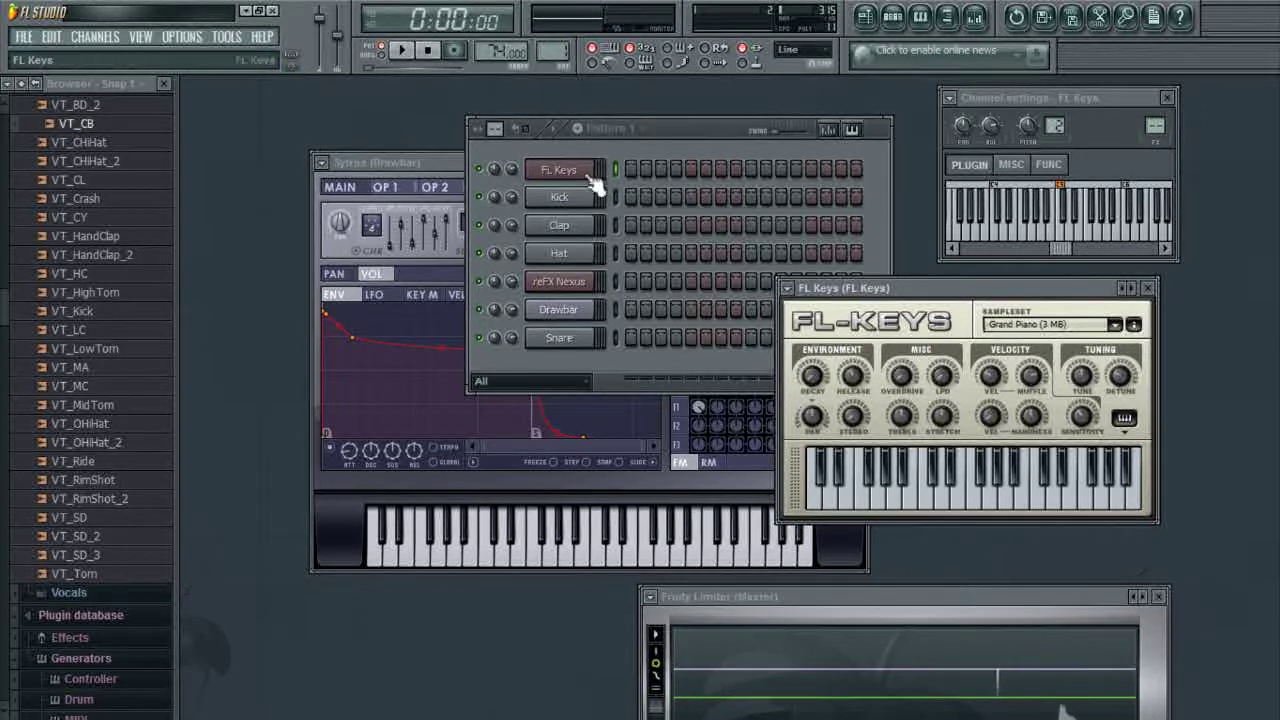
Load the Wii preset into the Drawbar channel's Sytrus, then close the Sytrus and Nexus windows.
{"action": "left_click", "coordinate": [560, 312]}
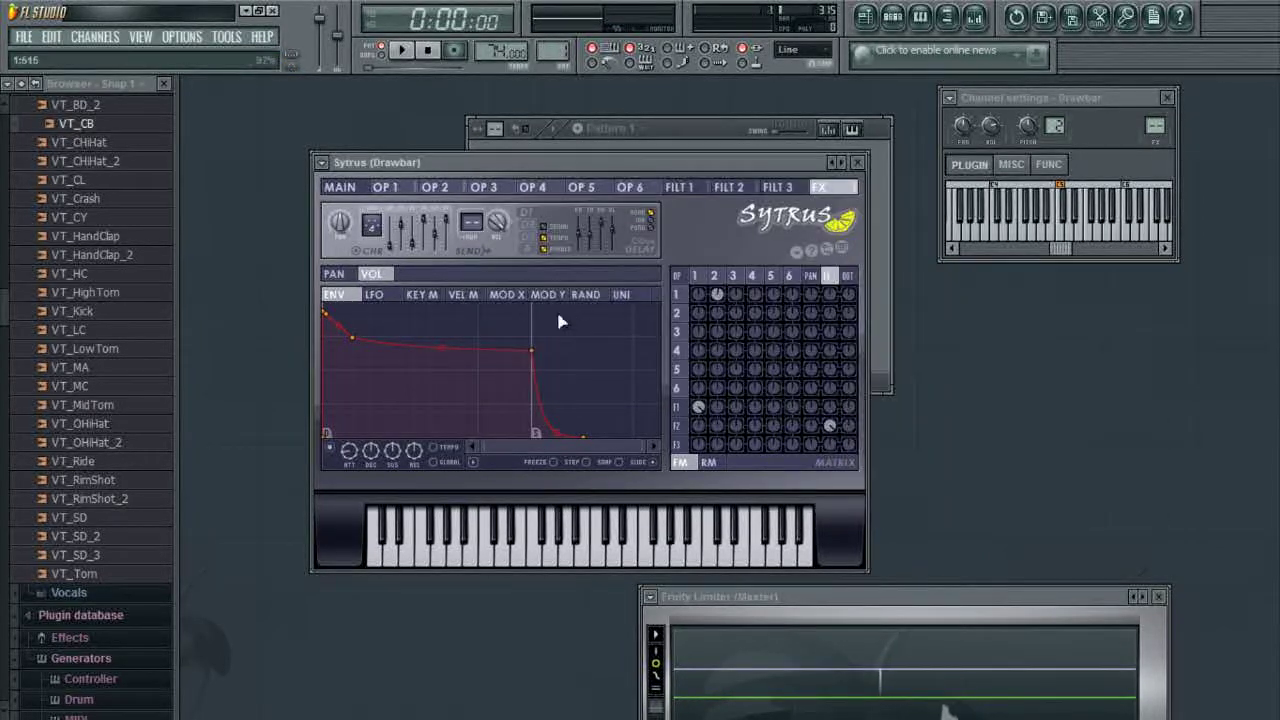
{"action": "left_click", "coordinate": [321, 162]}
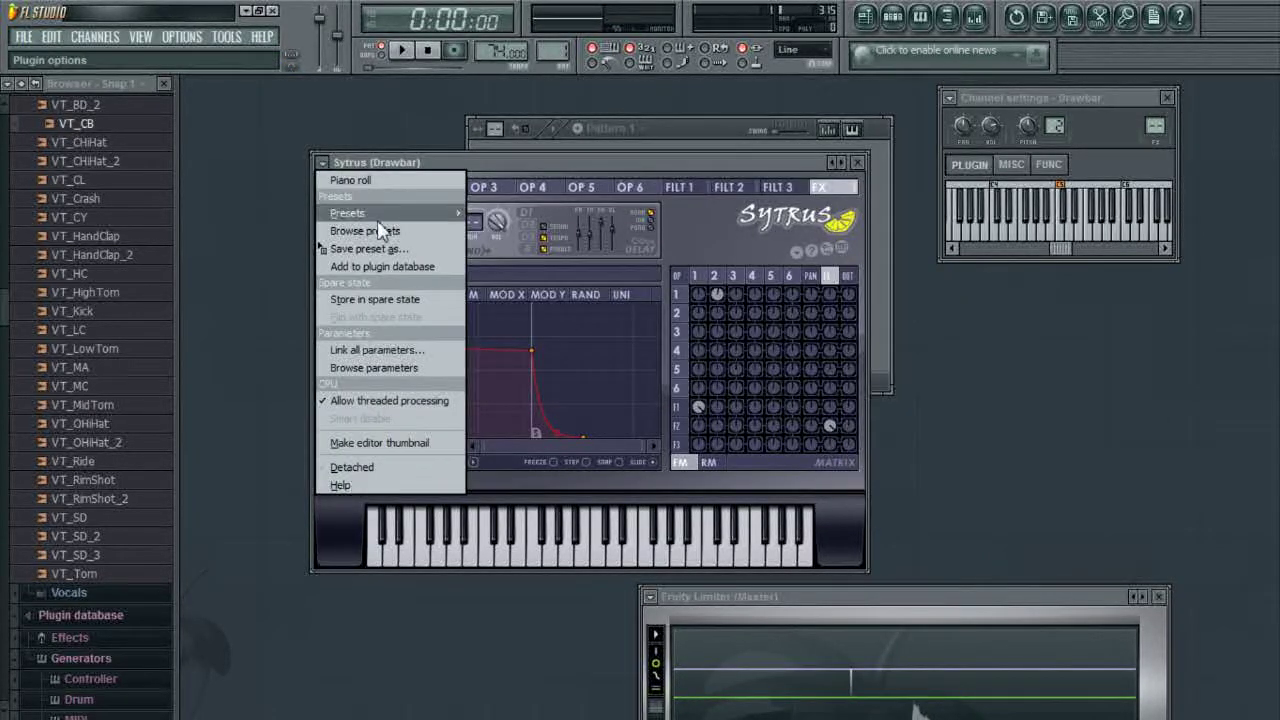
{"action": "mouse_move", "coordinate": [365, 213]}
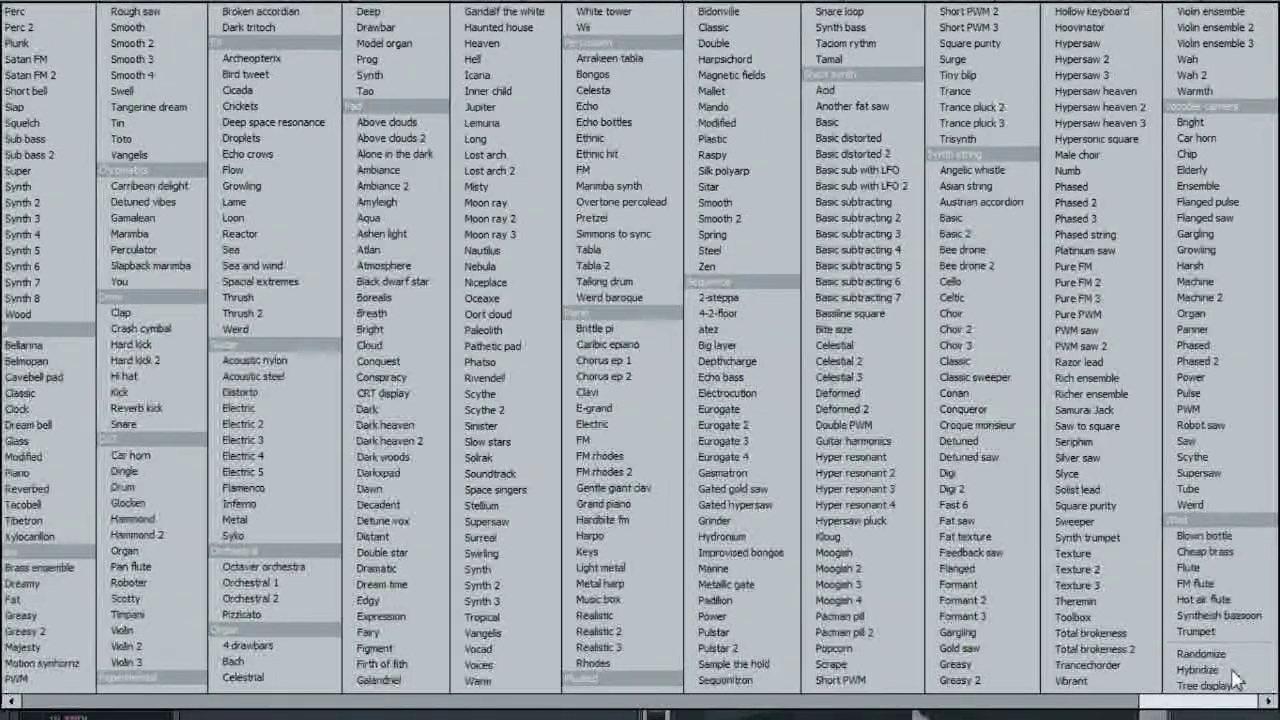
{"action": "left_click", "coordinate": [603, 11]}
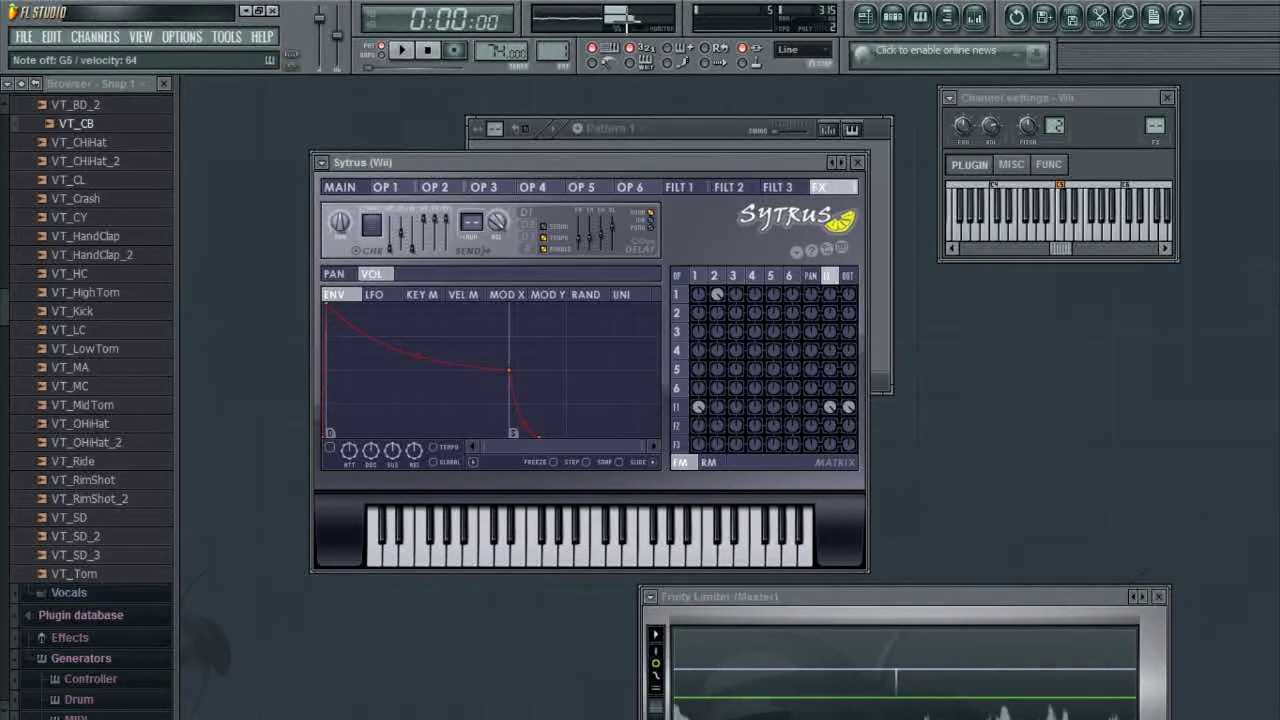
{"action": "left_click", "coordinate": [857, 162]}
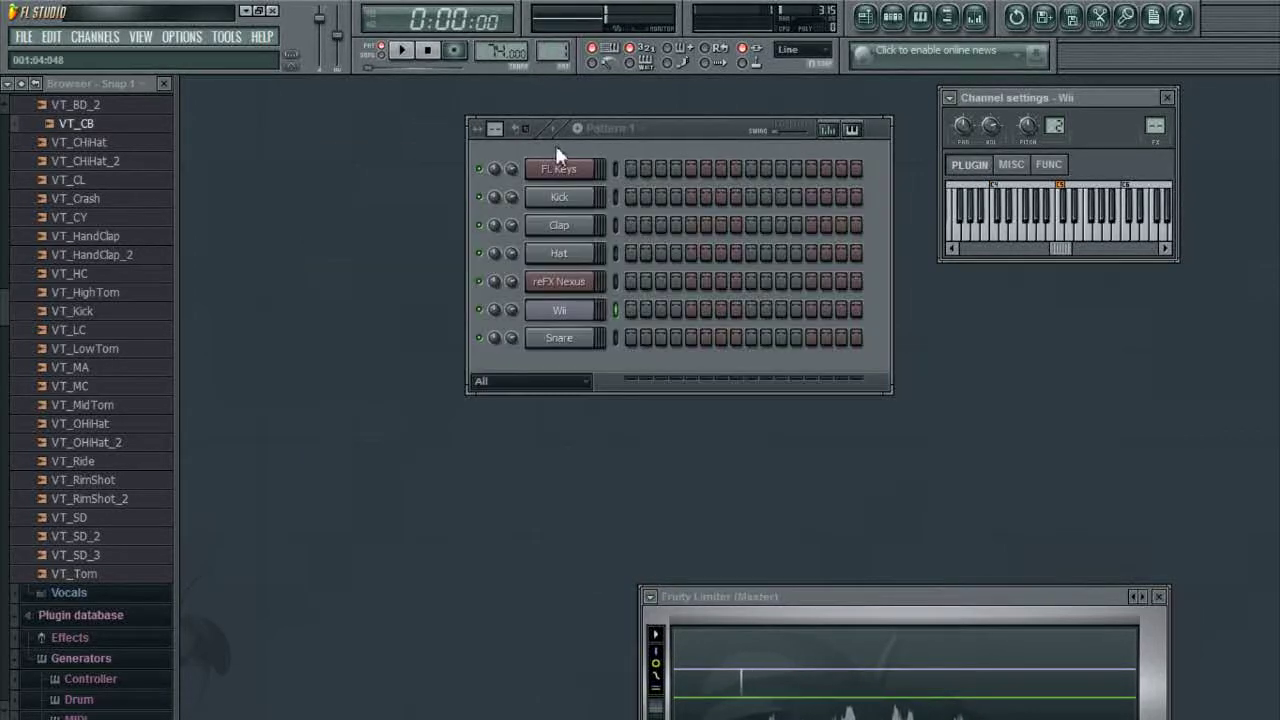
{"action": "left_click", "coordinate": [565, 284]}
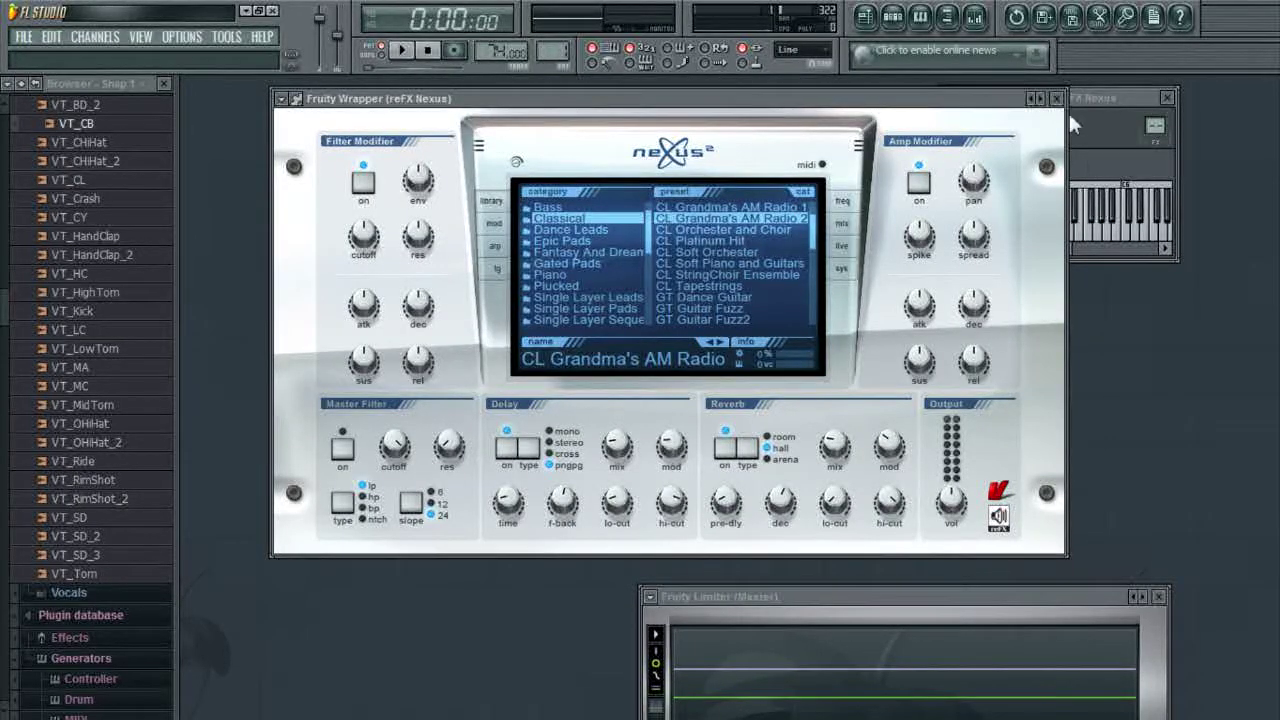
{"action": "left_click", "coordinate": [1056, 98]}
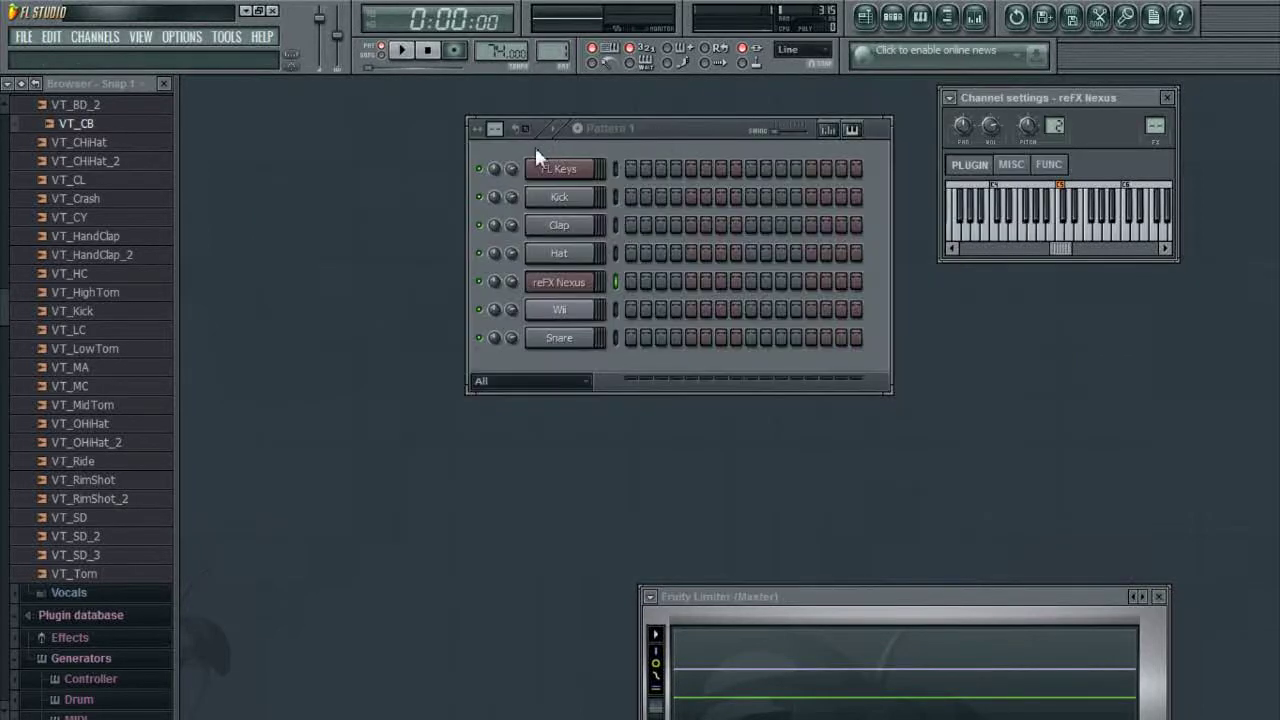
Open the reFX Nexus piano roll and start recording with a count-in.
{"action": "right_click", "coordinate": [565, 285]}
{"action": "left_click", "coordinate": [627, 279]}
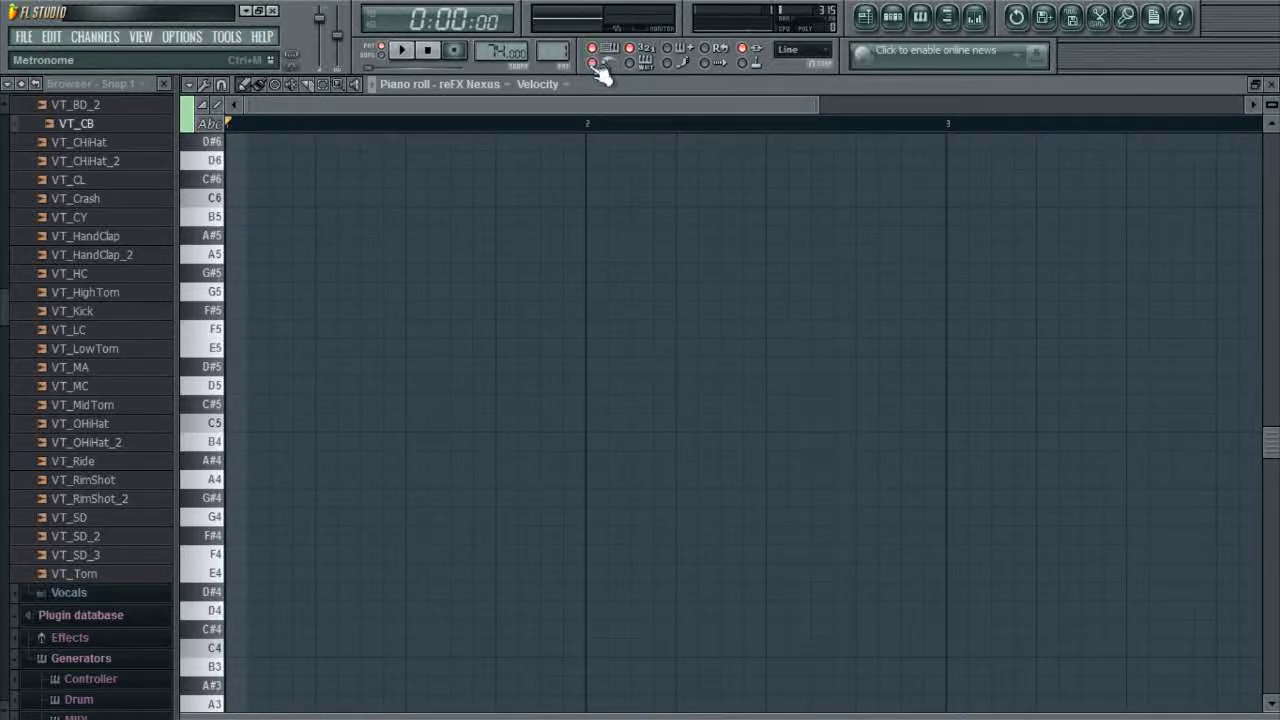
{"action": "left_click", "coordinate": [454, 50]}
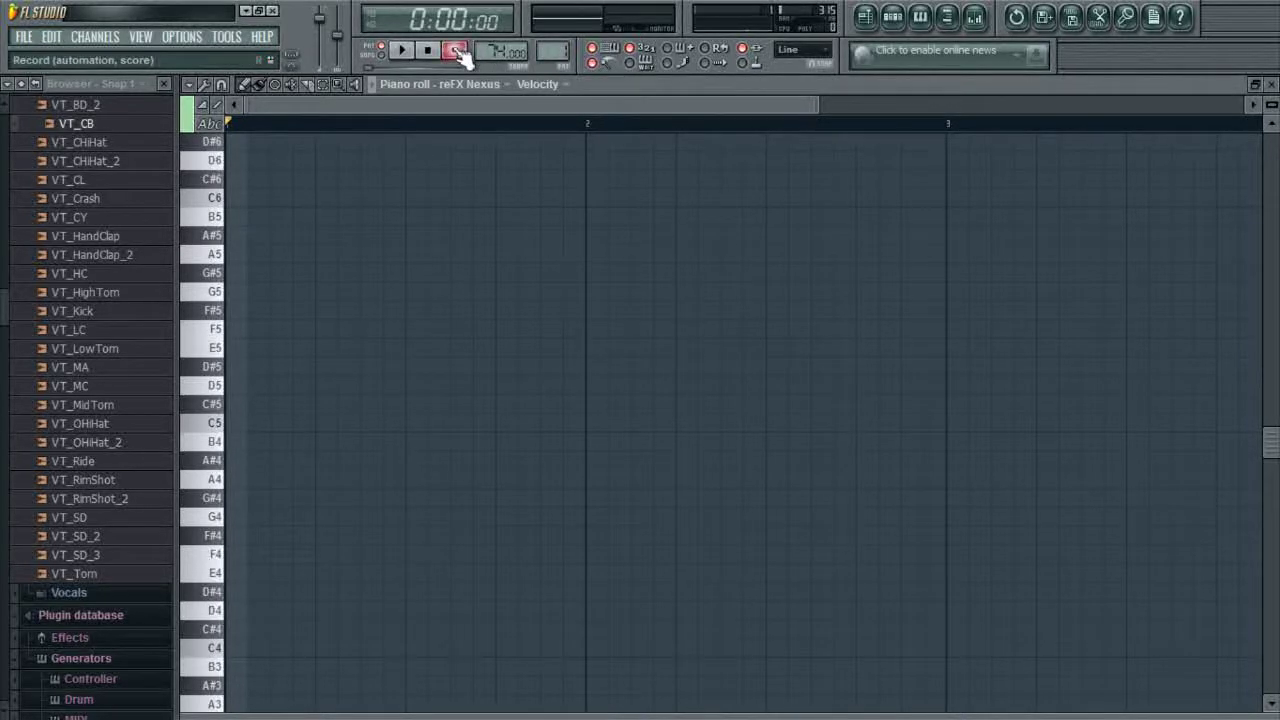
{"action": "left_click", "coordinate": [404, 54]}
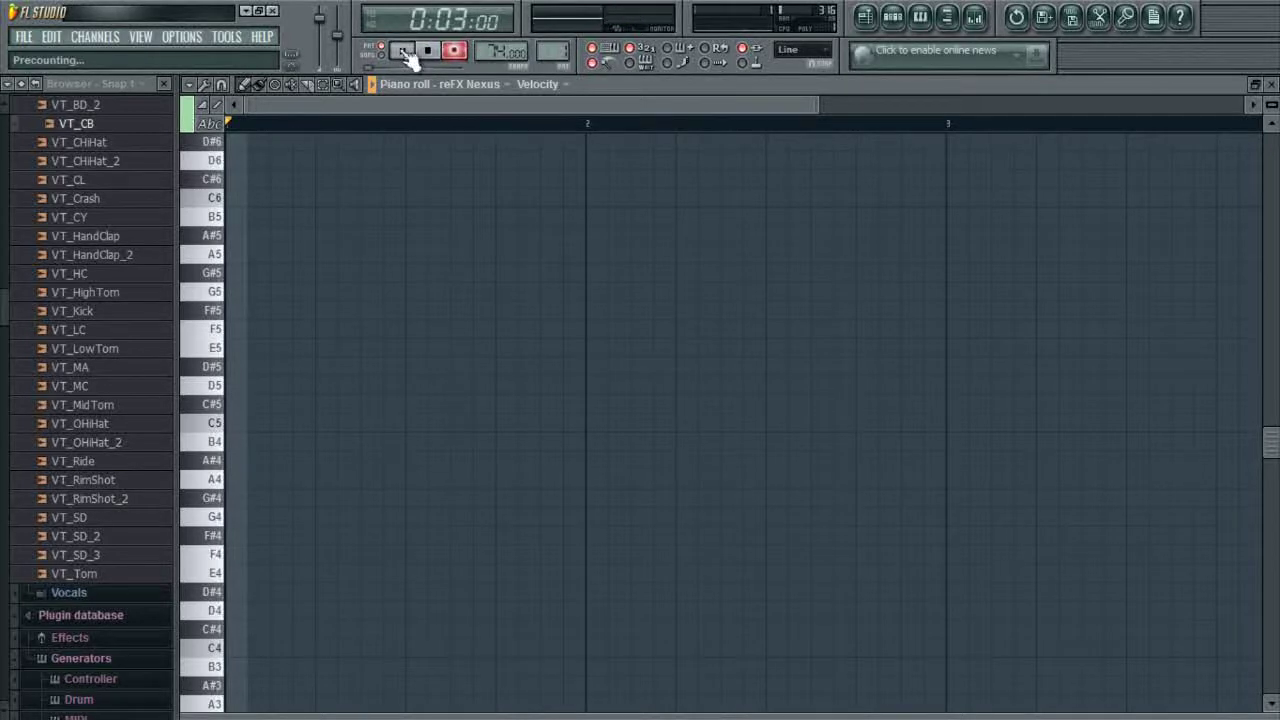
Play the A4-C5-E5, F4-A4-C5 and G4-B4-D5 chords in, then play them back.
{"action": "key", "text": "c"}
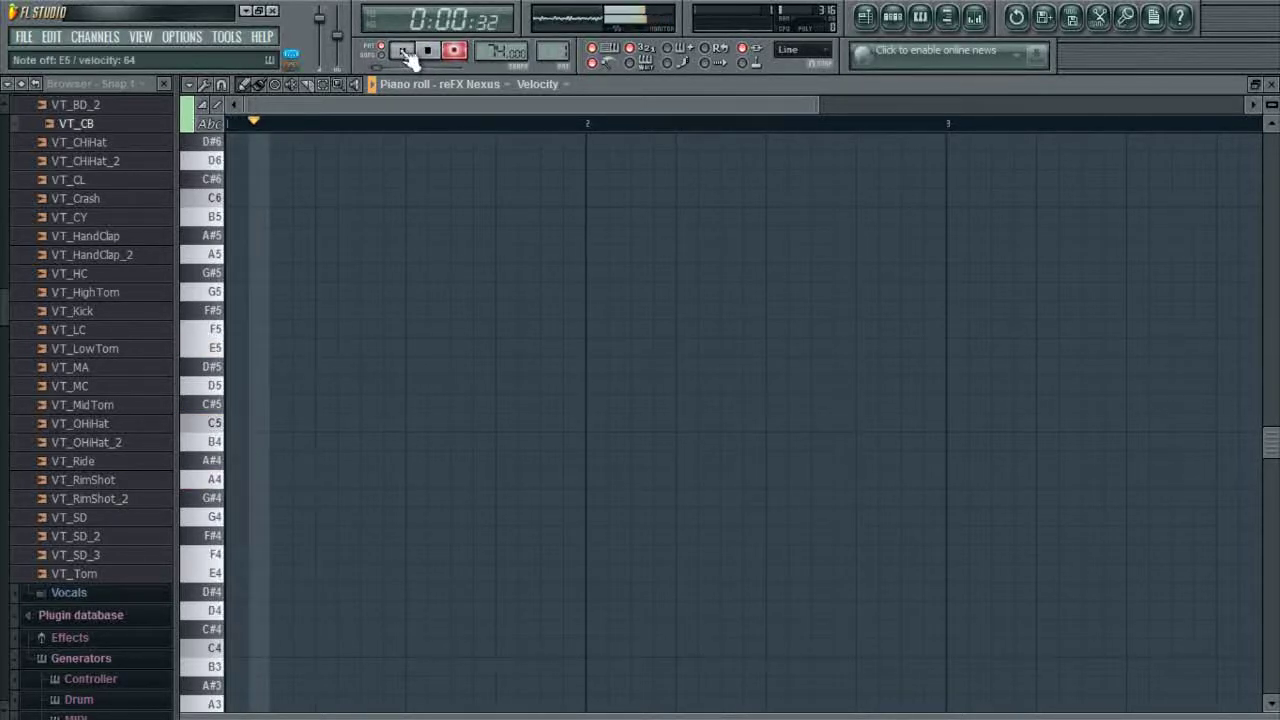
{"action": "key", "text": "v"}
{"action": "key", "text": "z"}
{"action": "key", "text": "w"}
{"action": "key", "text": "b"}
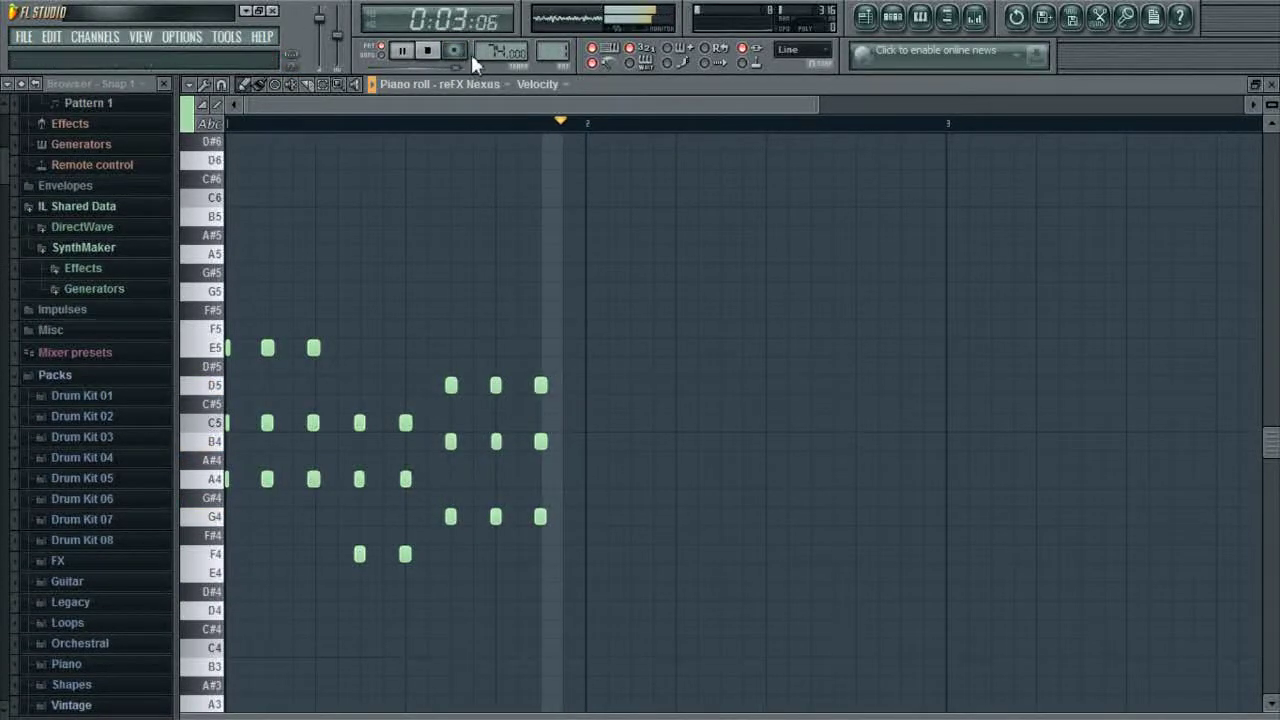
{"action": "key", "text": "space"}
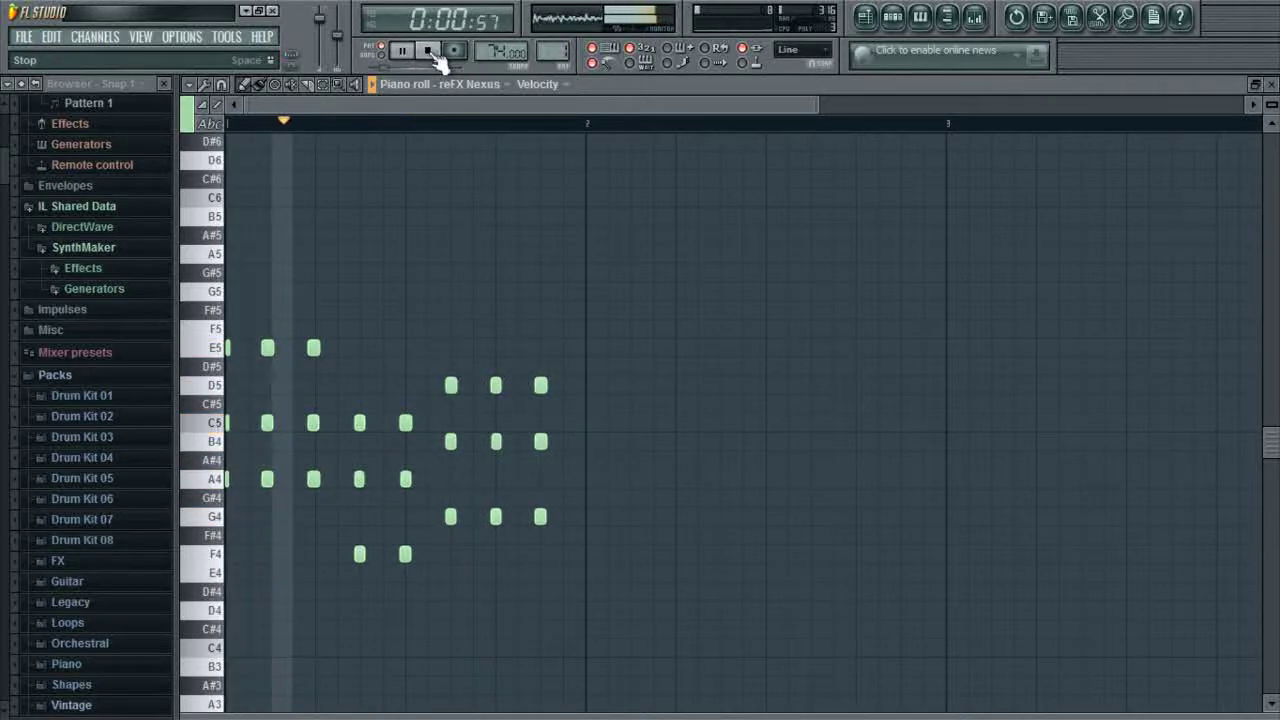
Select all the recorded Nexus chord notes, quantize them to the grid, and play them back.
{"action": "left_click", "coordinate": [430, 52]}
{"action": "left_click_drag", "start_coordinate": [820, 104], "coordinate": [576, 112]}
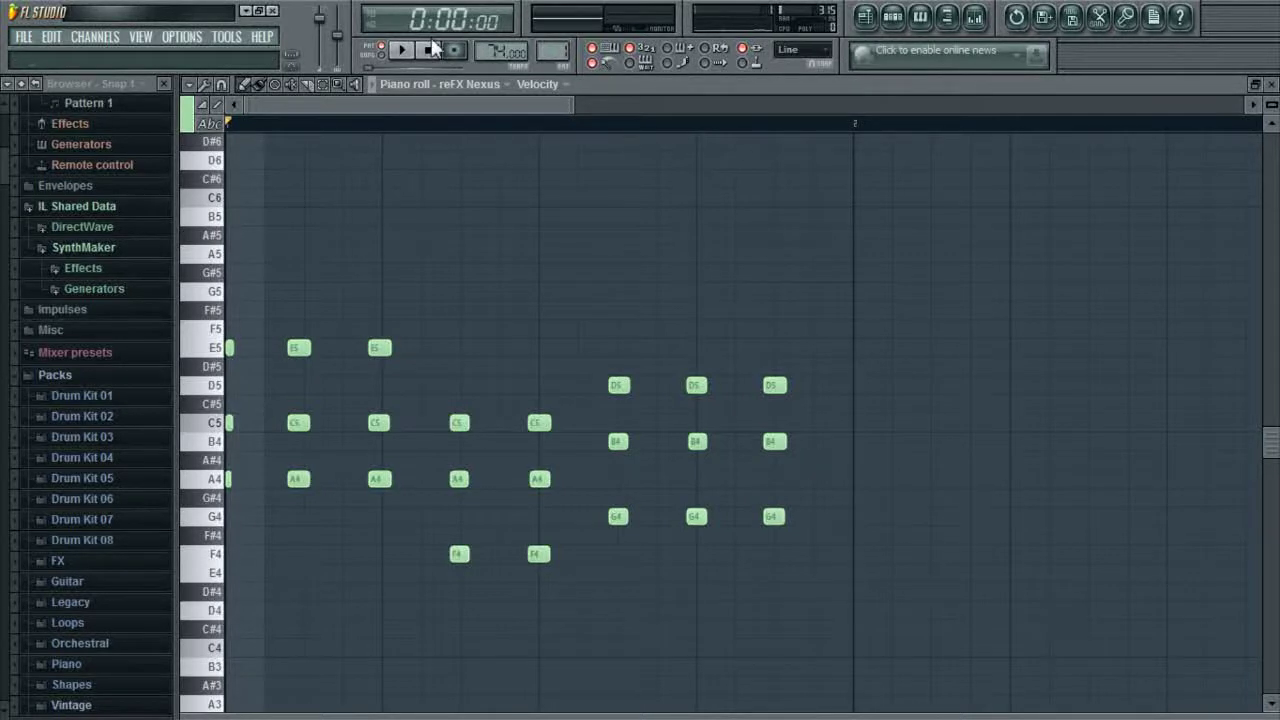
{"action": "left_click", "coordinate": [330, 86]}
{"action": "left_click_drag", "start_coordinate": [986, 673], "coordinate": [150, 225]}
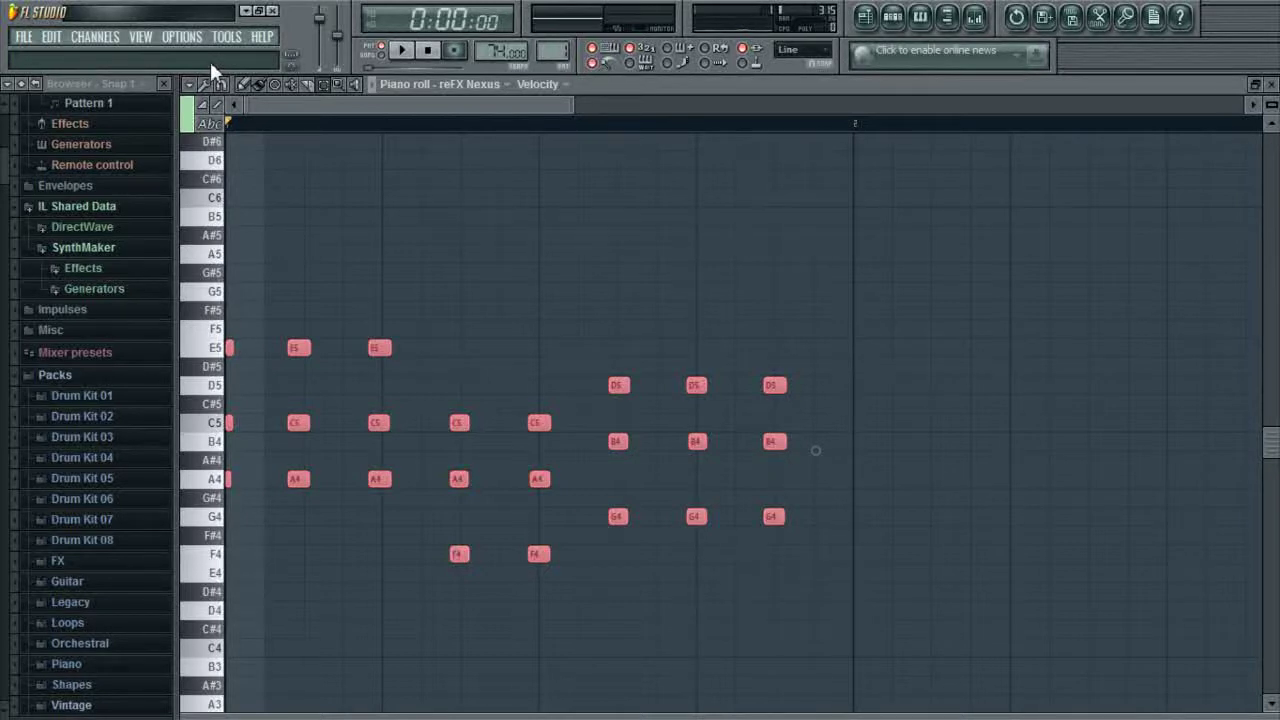
{"action": "key", "text": "ctrl+q"}
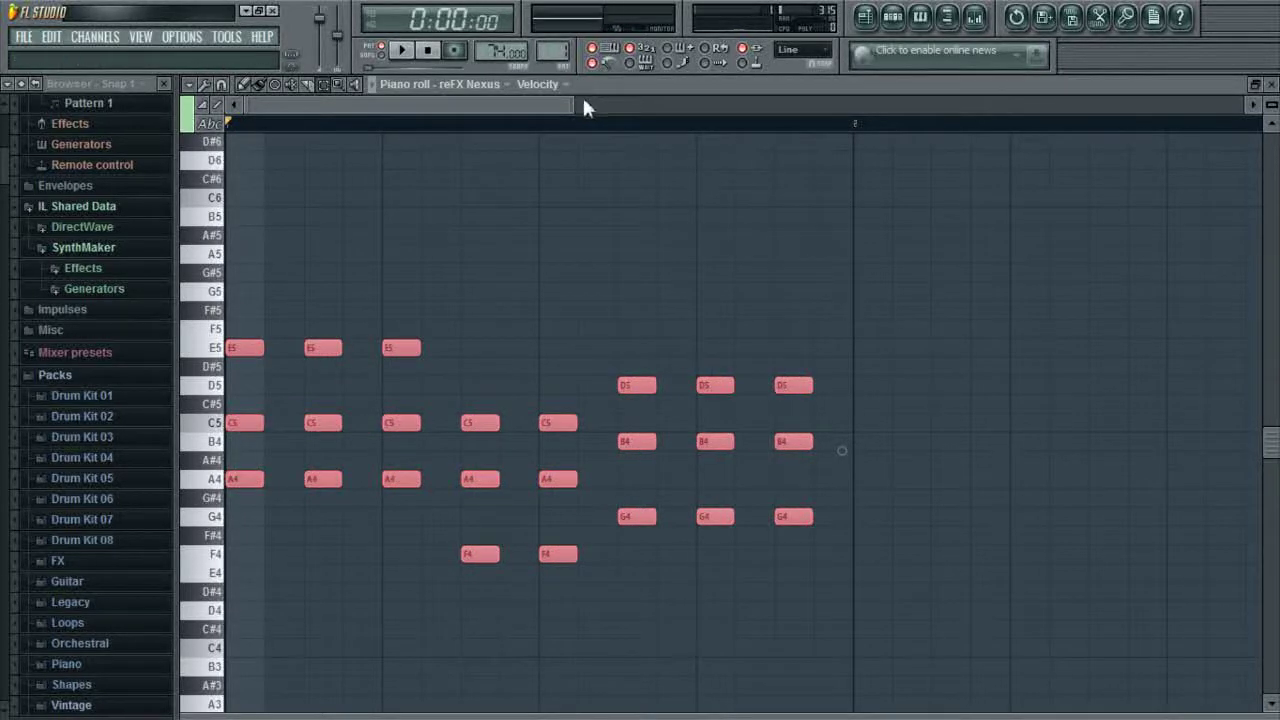
{"action": "left_click", "coordinate": [401, 51]}
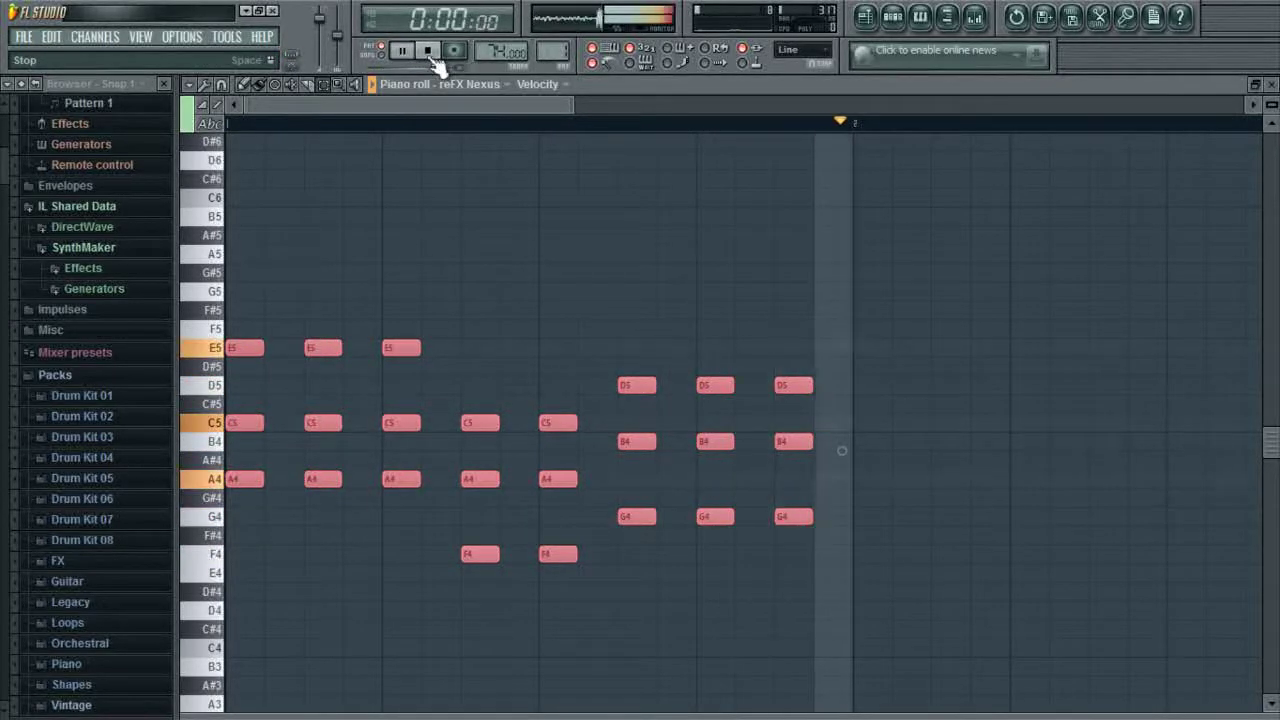
Stop playback, close the step sequencer and deselect the chord notes.
{"action": "left_click", "coordinate": [430, 53]}
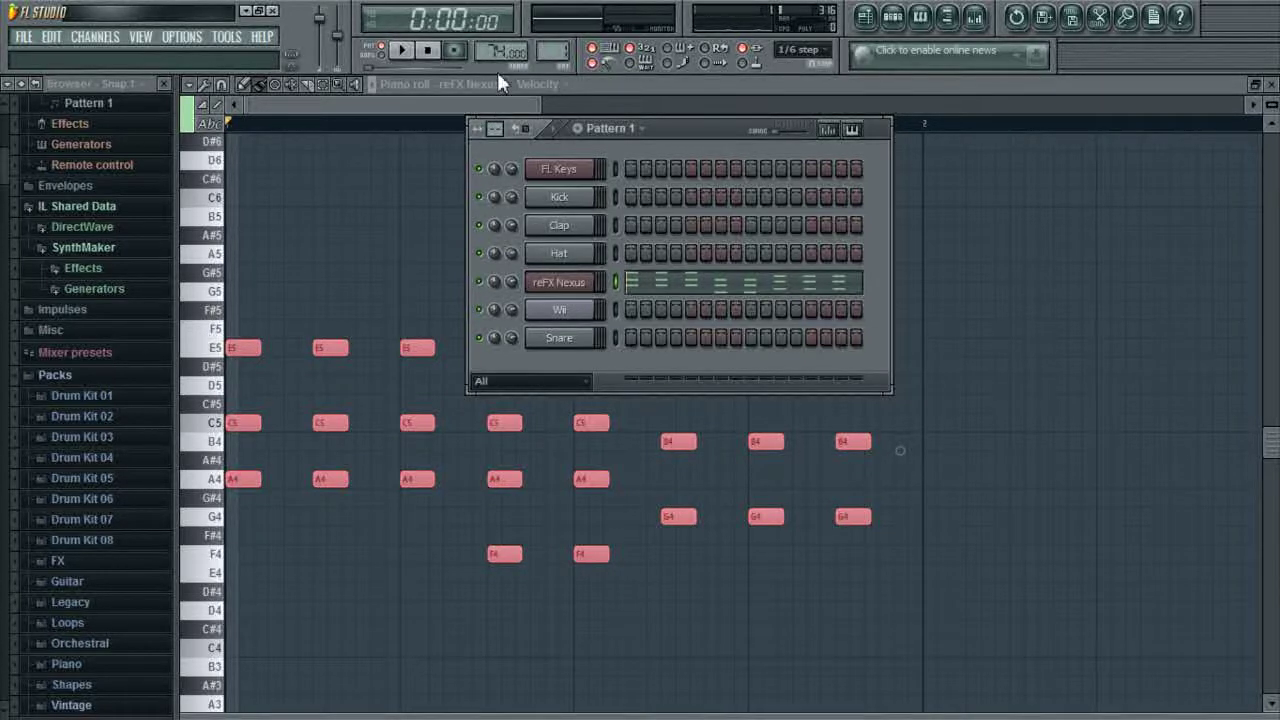
{"action": "left_click", "coordinate": [490, 116]}
{"action": "left_click_drag", "start_coordinate": [533, 107], "coordinate": [623, 234]}
{"action": "left_click", "coordinate": [638, 260]}
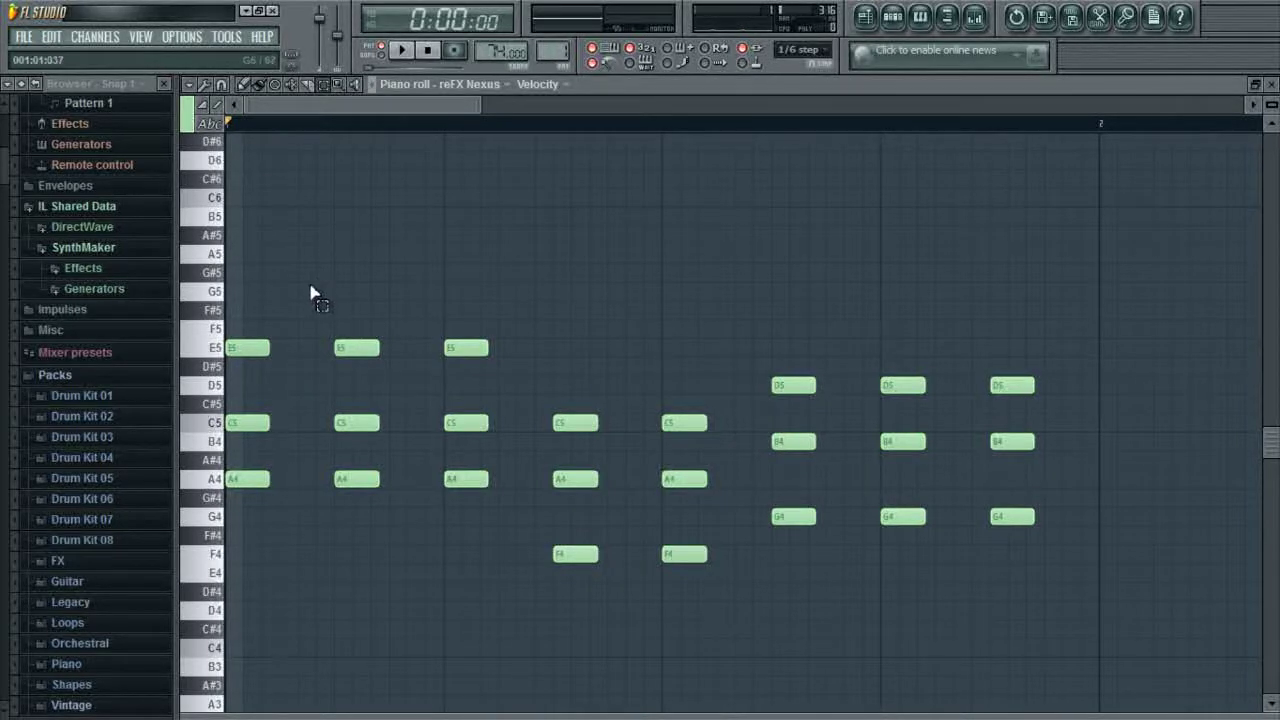
Select the A4-C5-E5, F4-A4-C5 and G4-B4-D5 chord groups and play the progression back.
{"action": "left_click", "coordinate": [335, 92]}
{"action": "left_click_drag", "start_coordinate": [504, 542], "coordinate": [226, 294]}
{"action": "left_click_drag", "start_coordinate": [722, 617], "coordinate": [561, 361]}
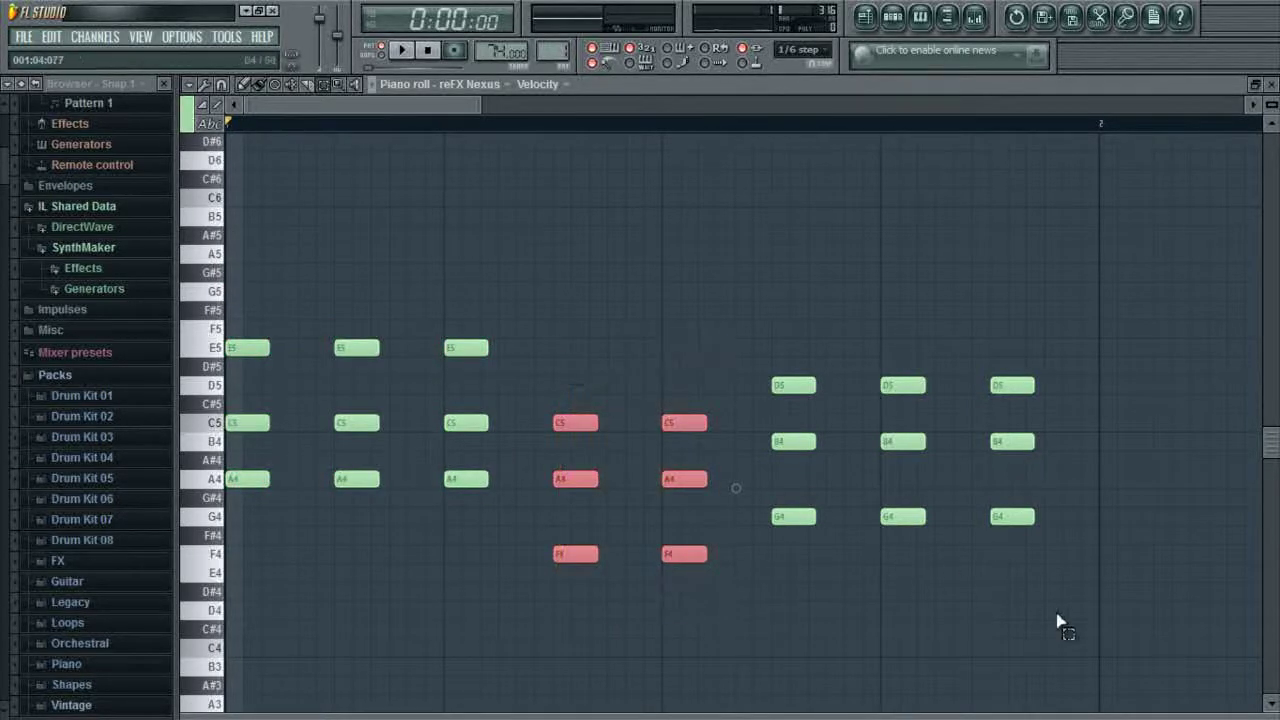
{"action": "left_click_drag", "start_coordinate": [1090, 618], "coordinate": [766, 325]}
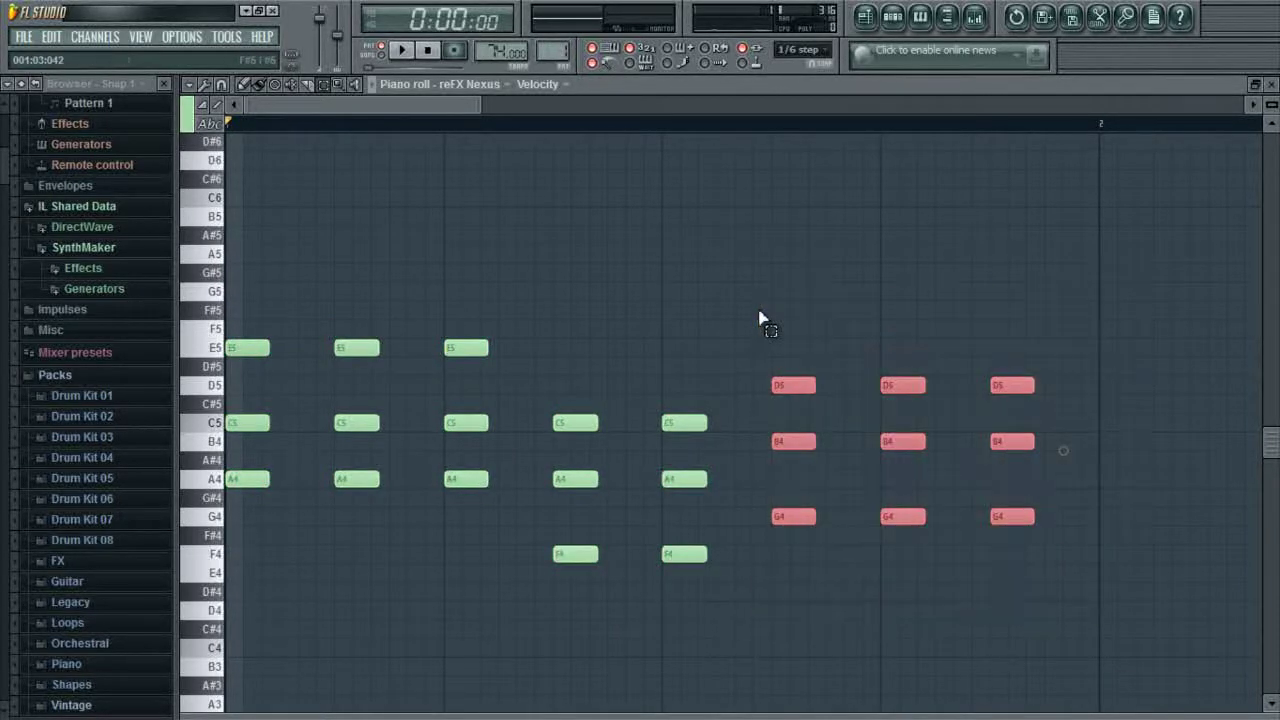
{"action": "left_click", "coordinate": [414, 51]}
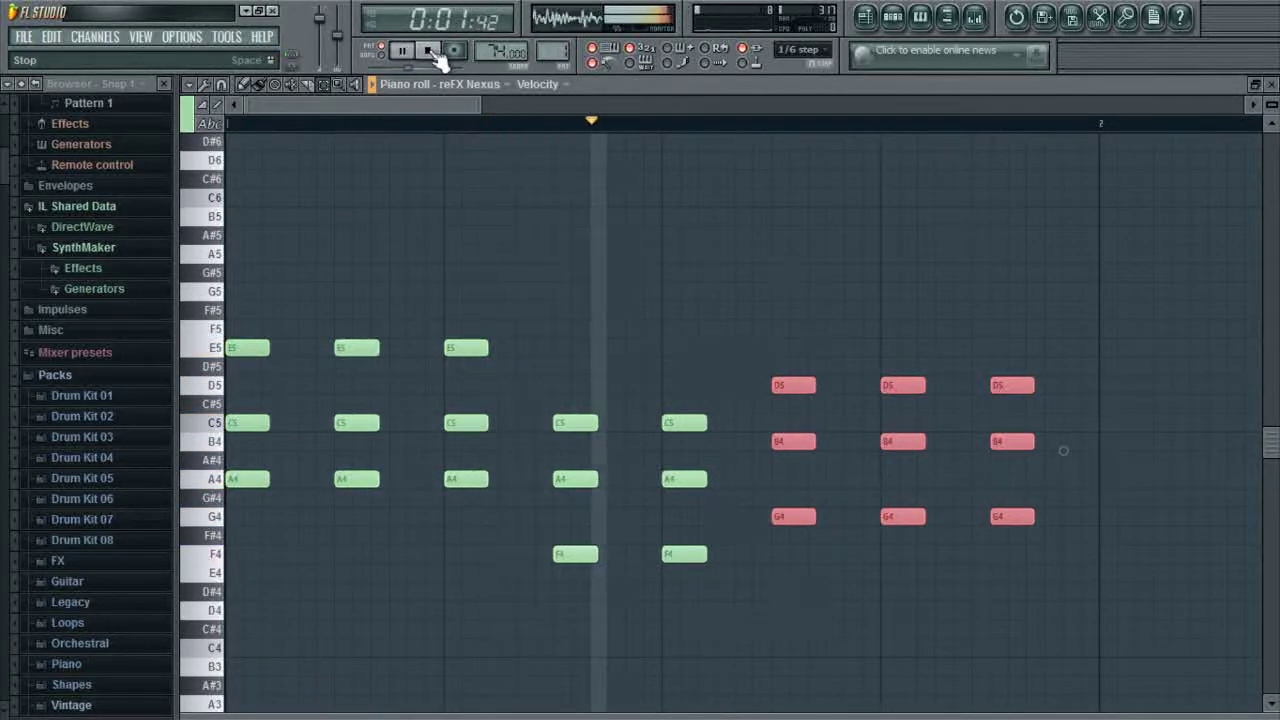
{"action": "left_click", "coordinate": [430, 50]}
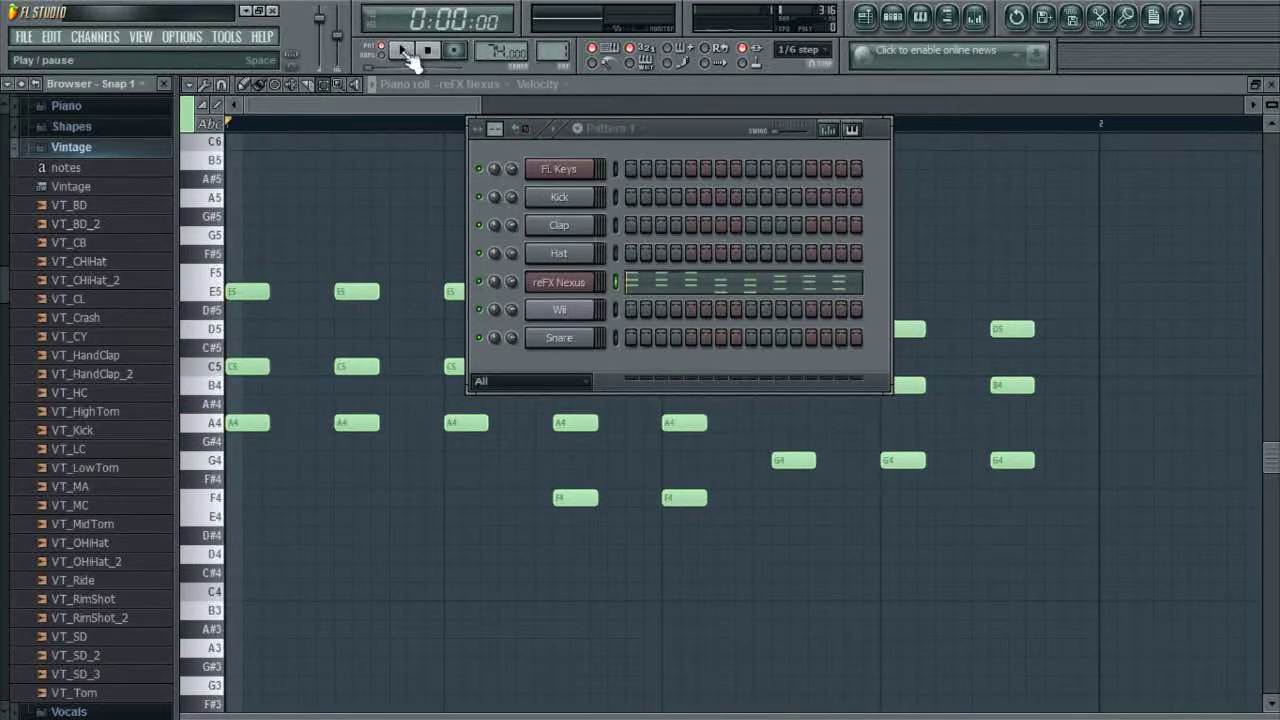
Load VT_BD, VT_HandClap and VT_CHiHat onto the Kick, Clap and Hat channels.
{"action": "left_click", "coordinate": [410, 57]}
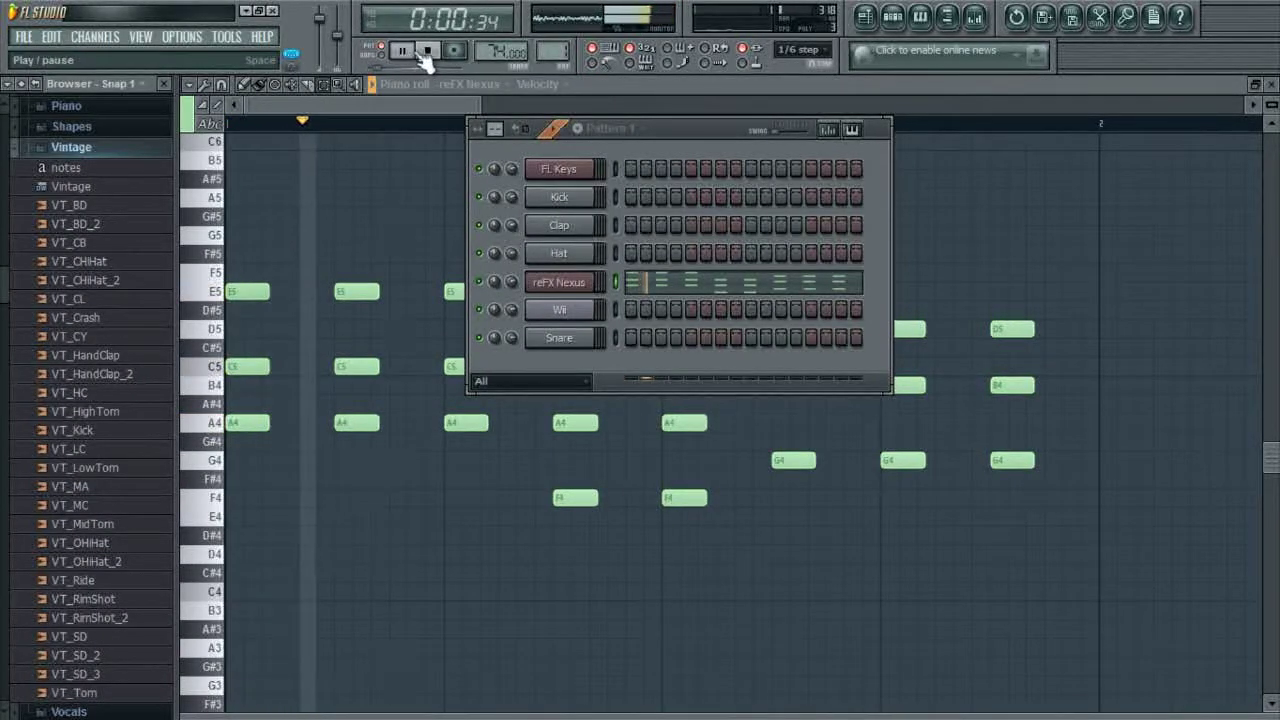
{"action": "left_click", "coordinate": [430, 52]}
{"action": "left_click", "coordinate": [512, 281]}
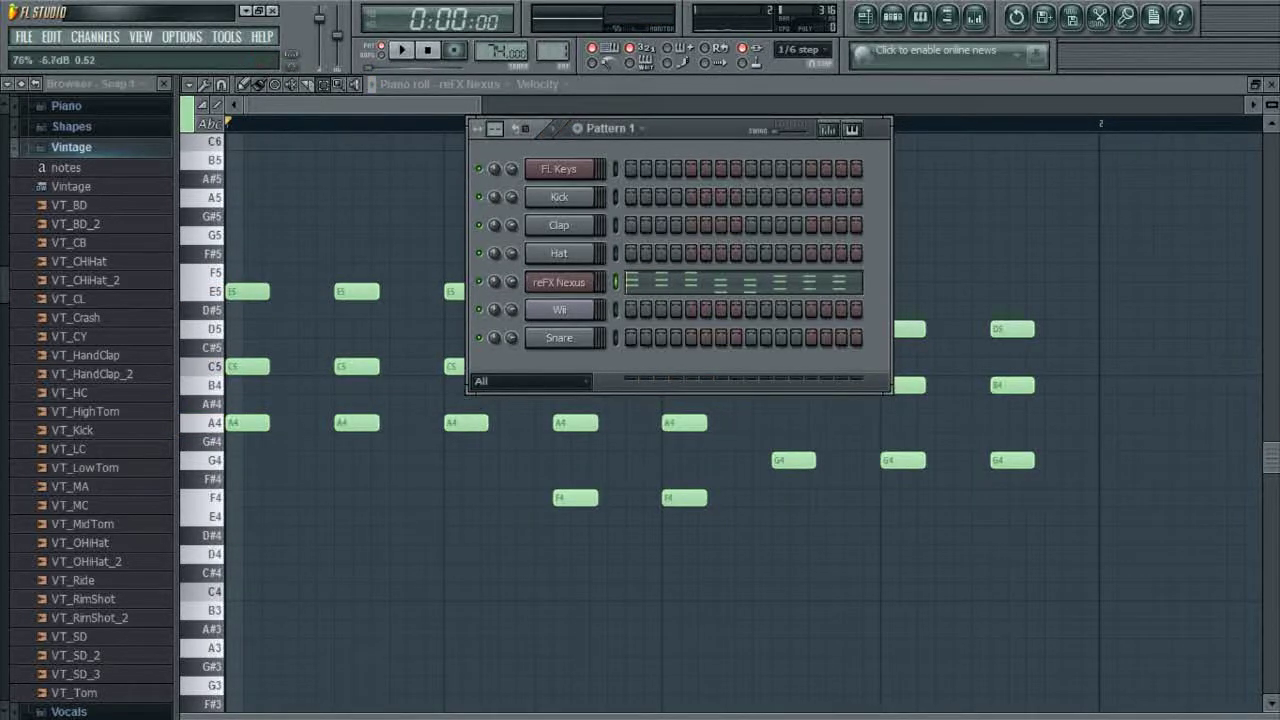
{"action": "left_click_drag", "start_coordinate": [80, 205], "coordinate": [568, 198]}
{"action": "left_click_drag", "start_coordinate": [90, 334], "coordinate": [559, 224]}
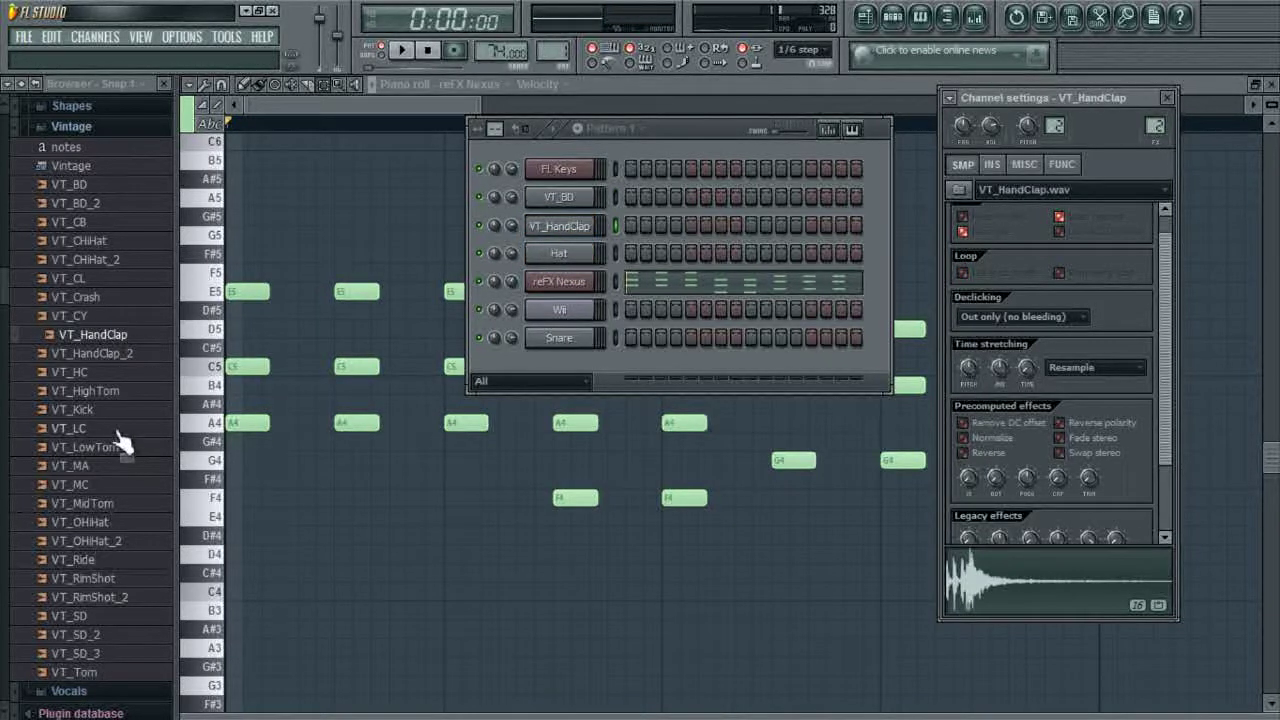
{"action": "left_click_drag", "start_coordinate": [85, 240], "coordinate": [559, 253]}
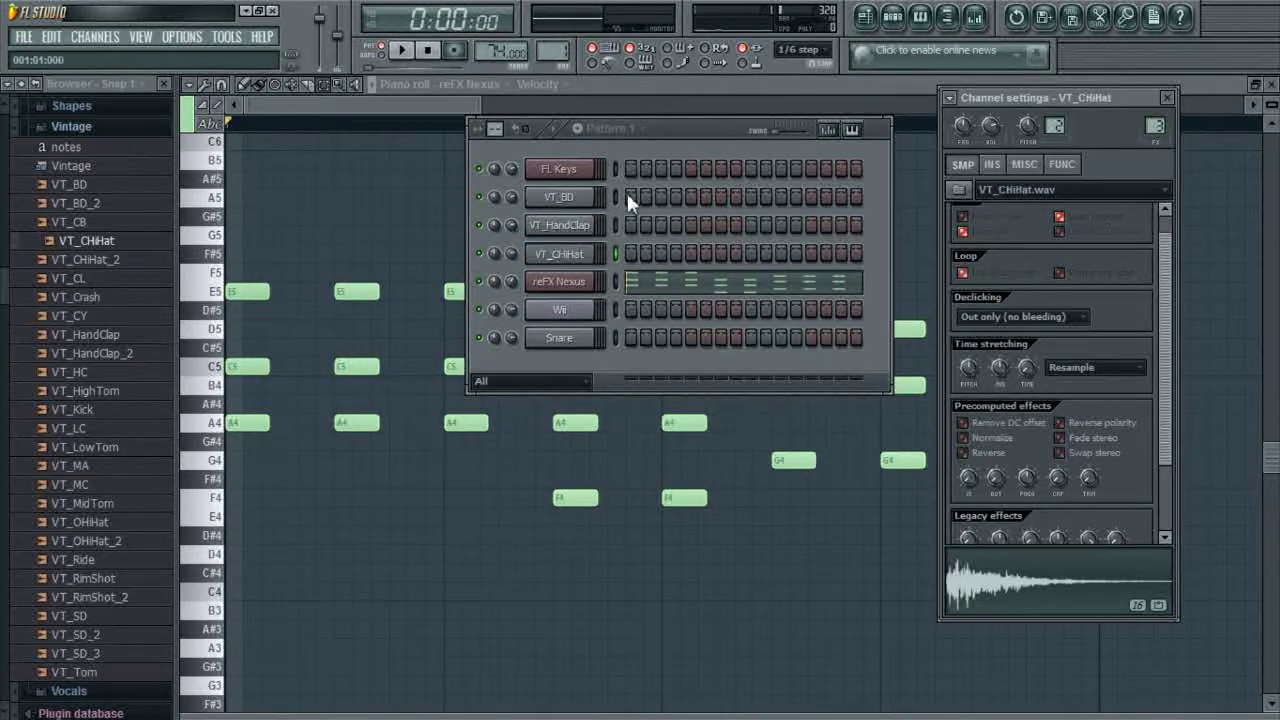
Program three kick and two clap steps, adjust a drum volume, and fill every hi-hat step.
{"action": "left_click", "coordinate": [721, 196]}
{"action": "left_click", "coordinate": [781, 196]}
{"action": "left_click", "coordinate": [826, 198]}
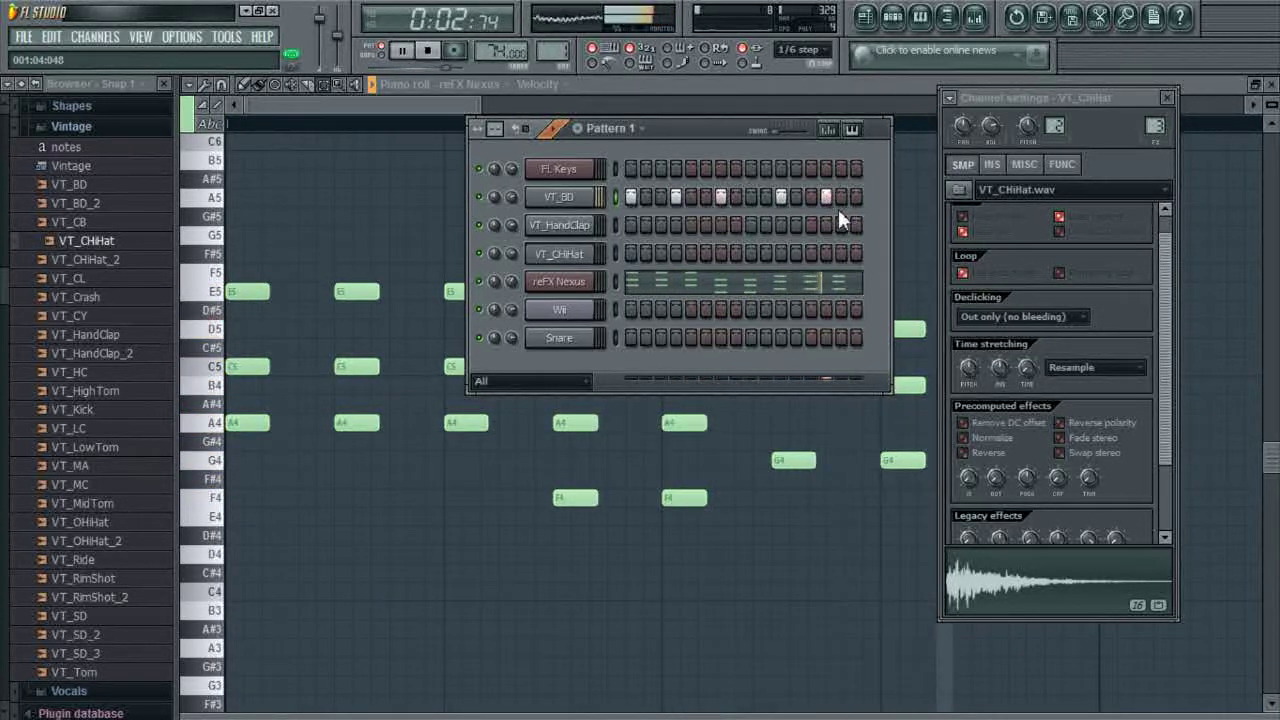
{"action": "left_click", "coordinate": [689, 225]}
{"action": "left_click", "coordinate": [806, 224]}
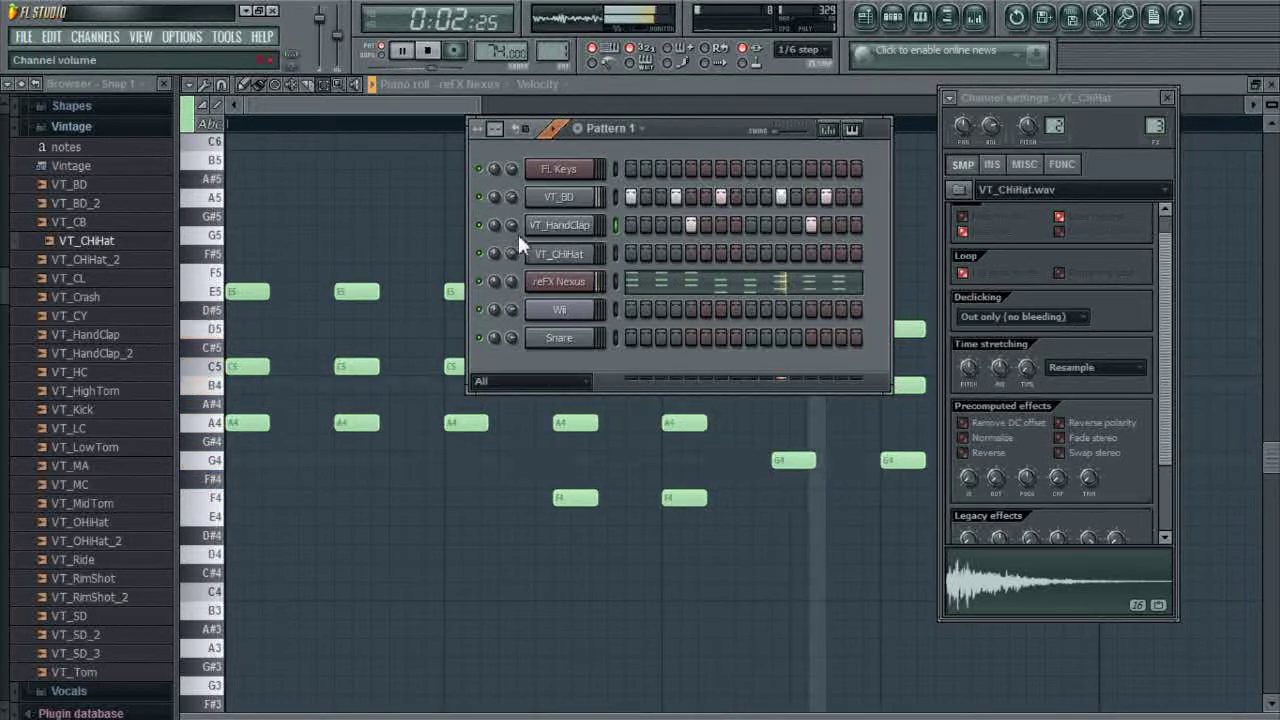
{"action": "left_click_drag", "start_coordinate": [519, 238], "coordinate": [508, 200]}
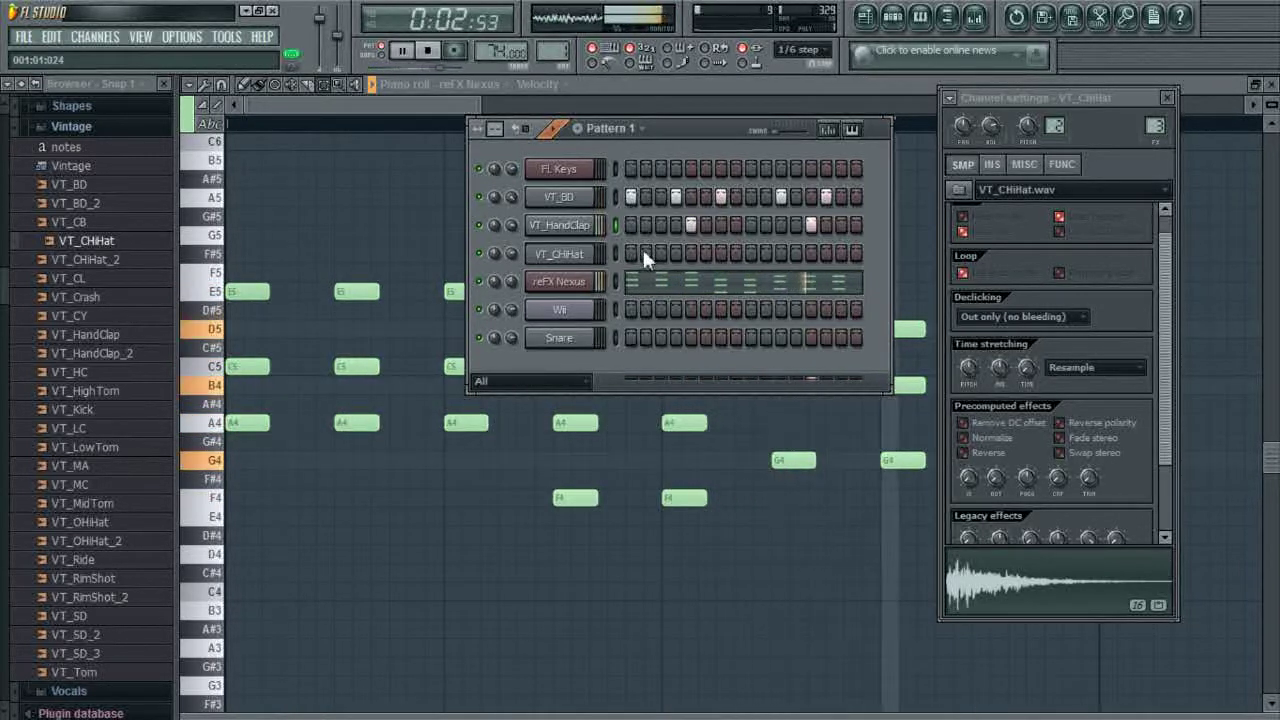
{"action": "left_click_drag", "start_coordinate": [632, 246], "coordinate": [856, 253]}
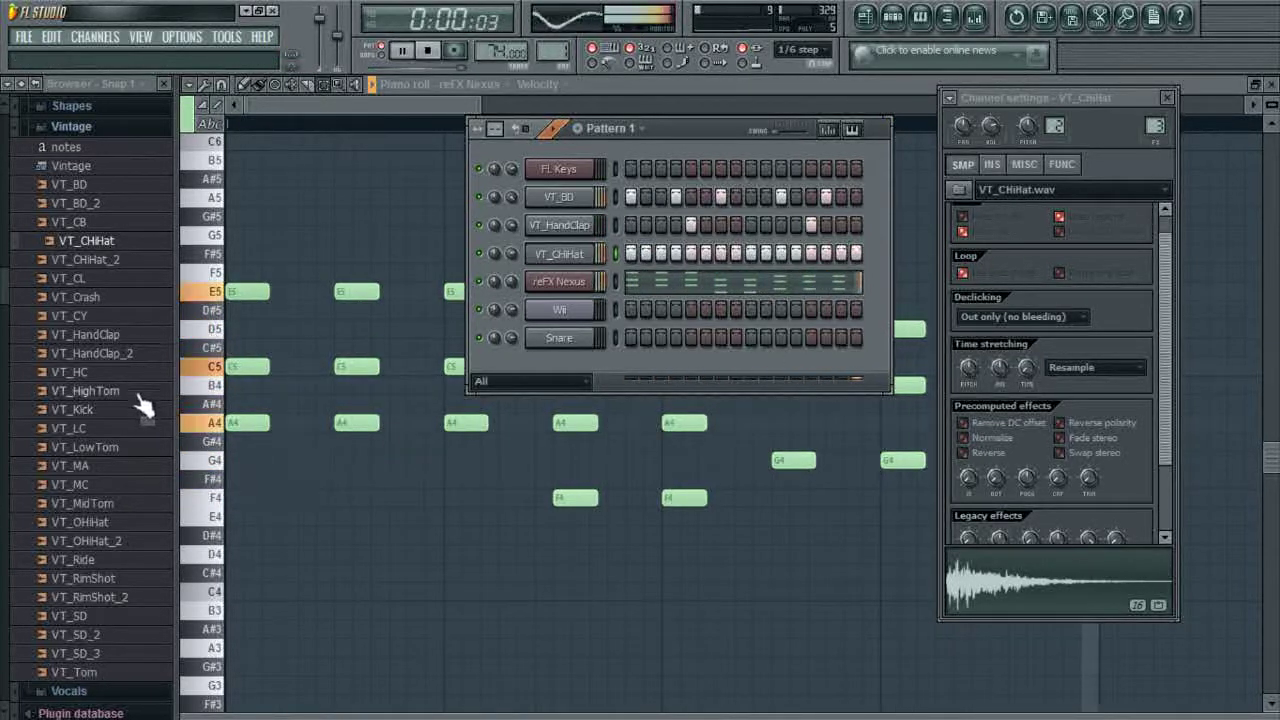
Add VT_CY as a new cymbal channel with four cymbal hits.
{"action": "left_click_drag", "start_coordinate": [95, 314], "coordinate": [586, 362]}
{"action": "left_click", "coordinate": [661, 366]}
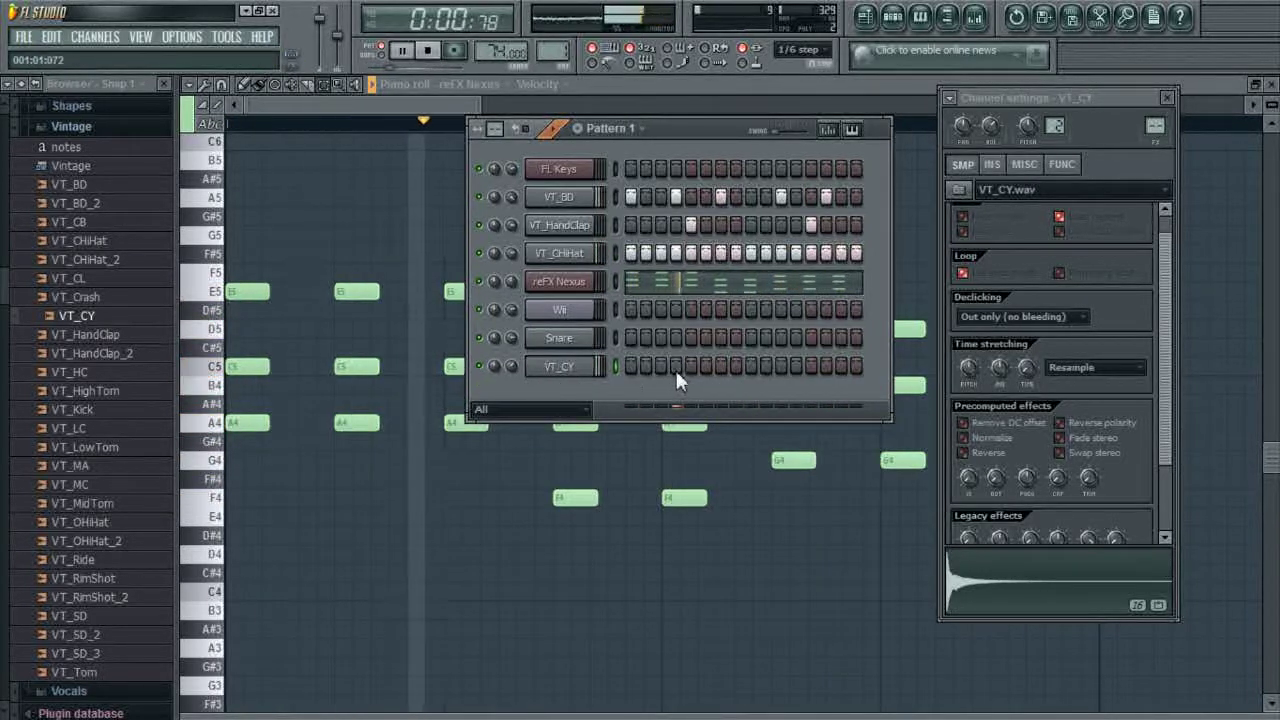
{"action": "left_click", "coordinate": [720, 366]}
{"action": "left_click", "coordinate": [780, 366]}
{"action": "left_click", "coordinate": [840, 366]}
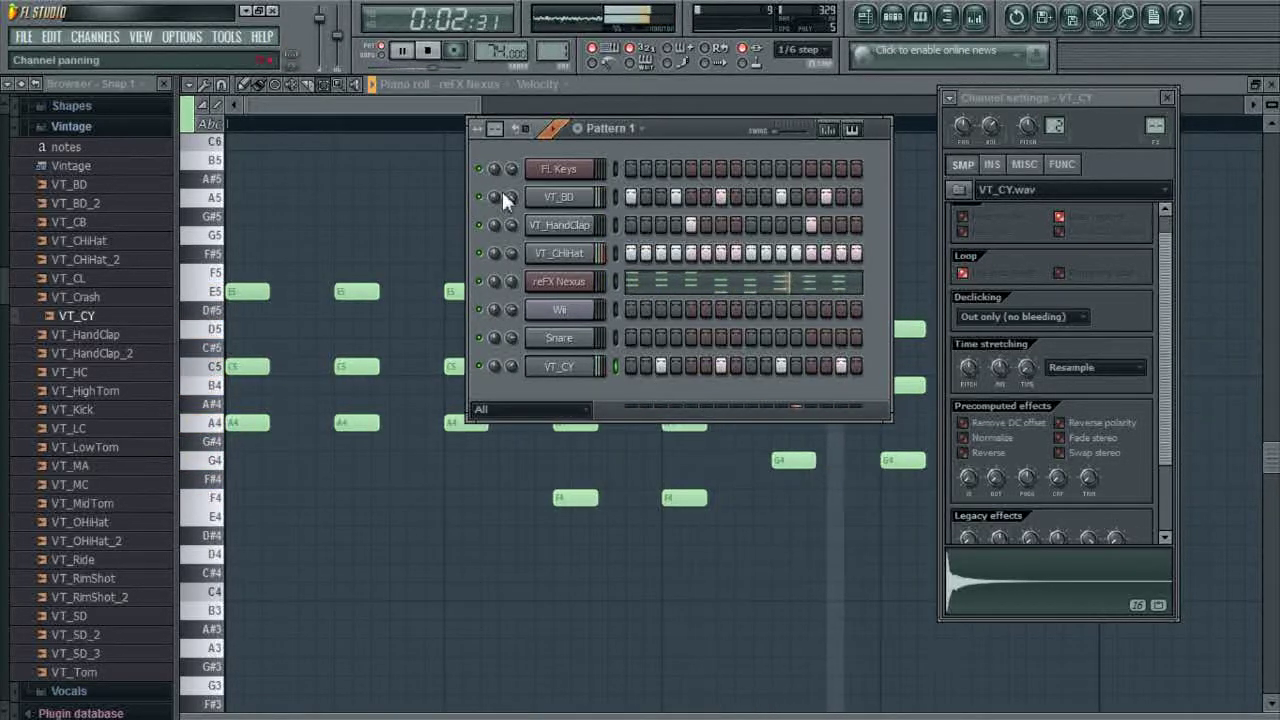
Audition the drum pattern and solo the reFX Nexus channel.
{"action": "left_click", "coordinate": [436, 55]}
{"action": "key", "text": "space"}
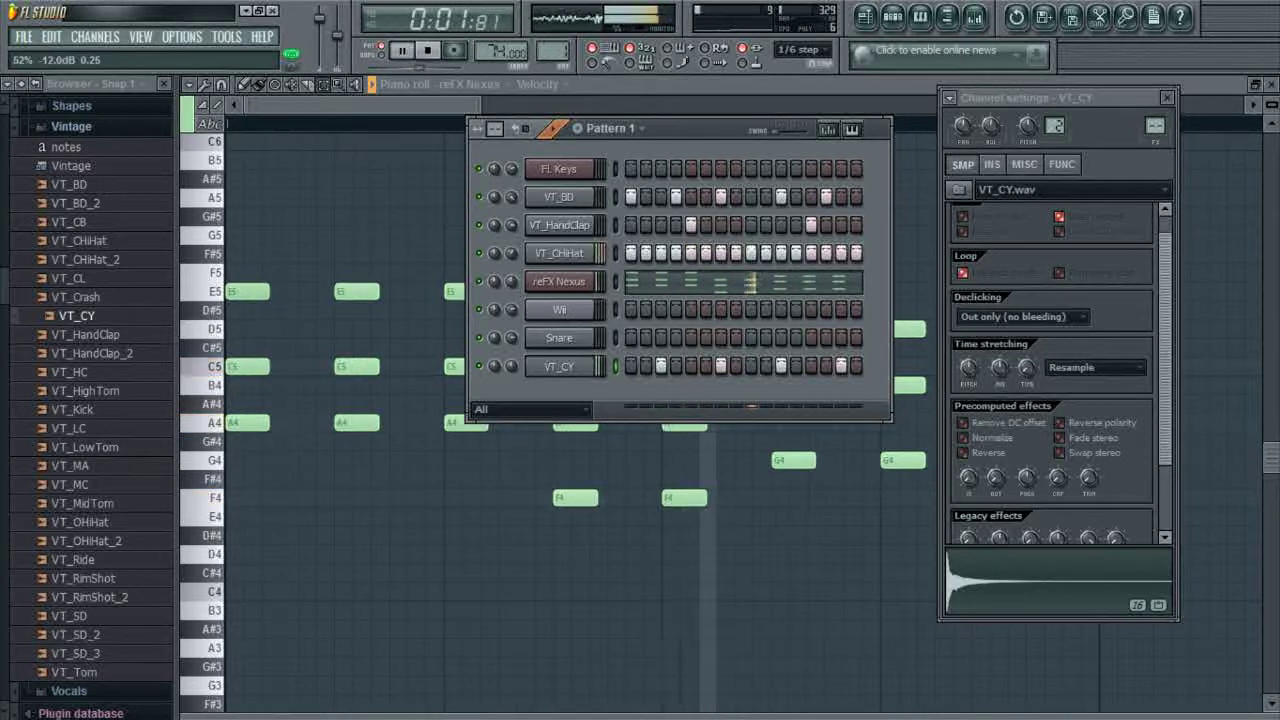
{"action": "left_click", "coordinate": [438, 60]}
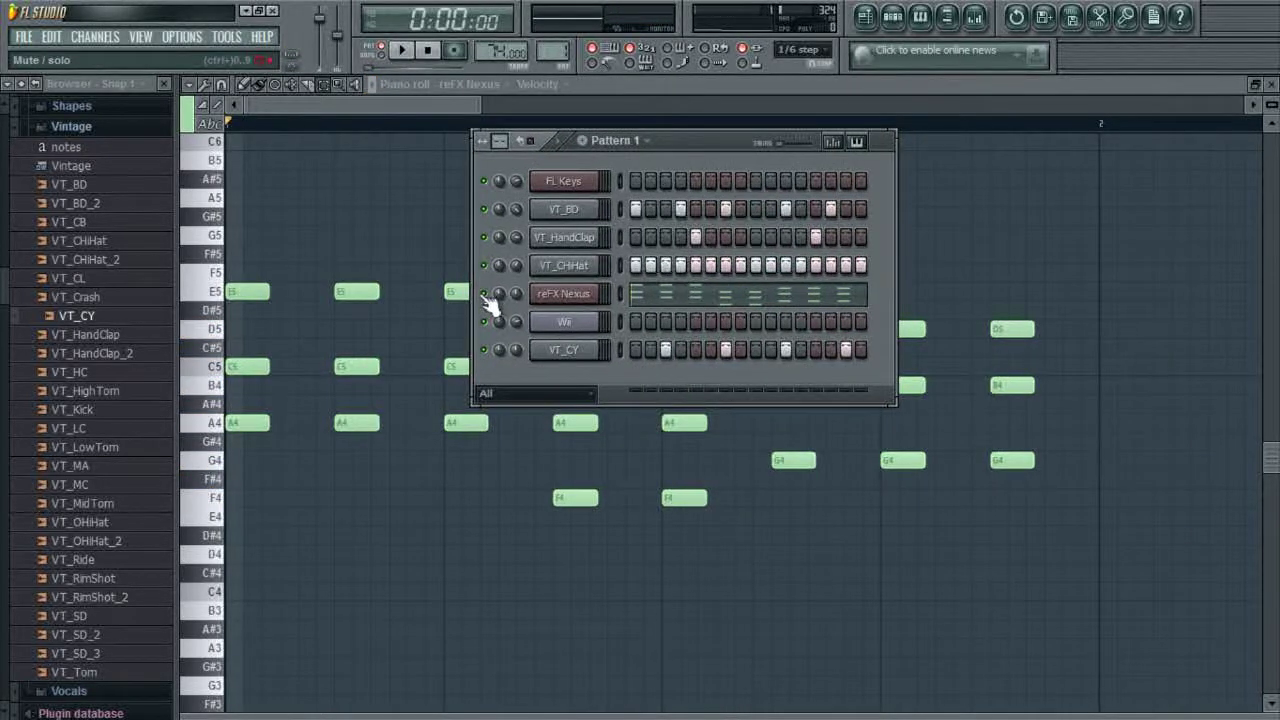
{"action": "right_click", "coordinate": [486, 299]}
{"action": "left_click", "coordinate": [517, 300]}
{"action": "left_click", "coordinate": [430, 52]}
{"action": "double_click", "coordinate": [460, 85]}
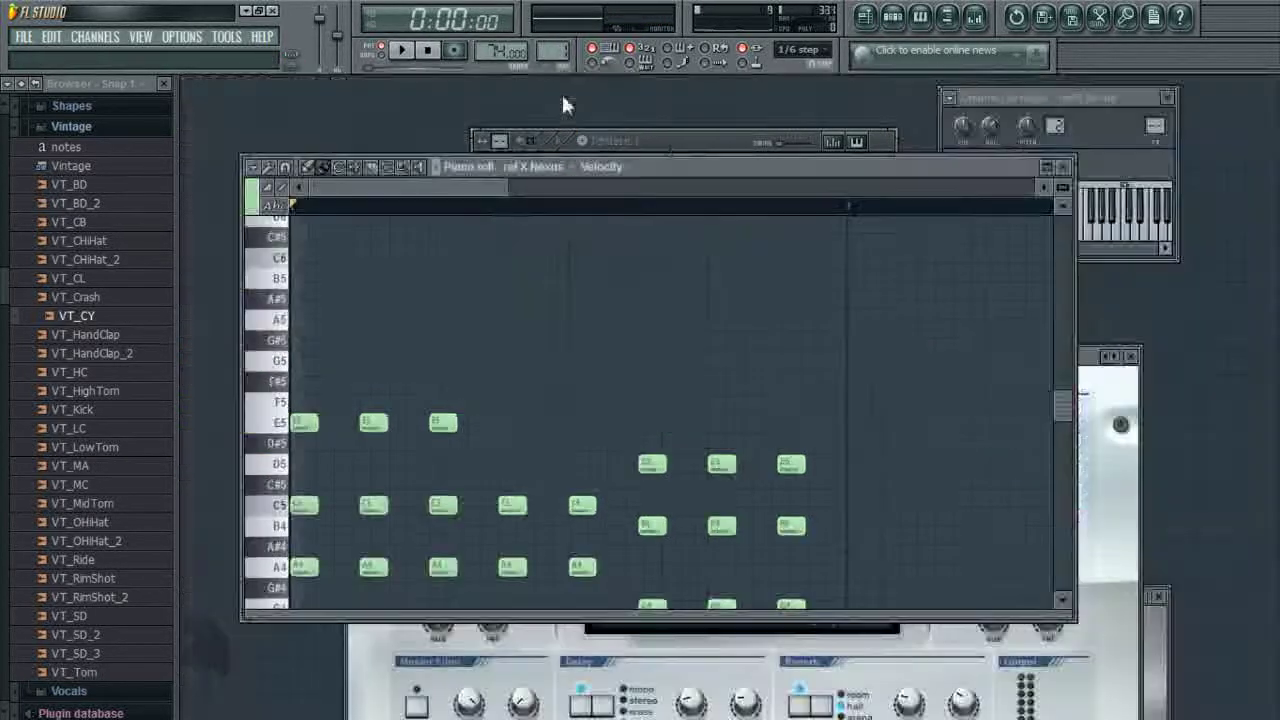
{"action": "left_click", "coordinate": [698, 144]}
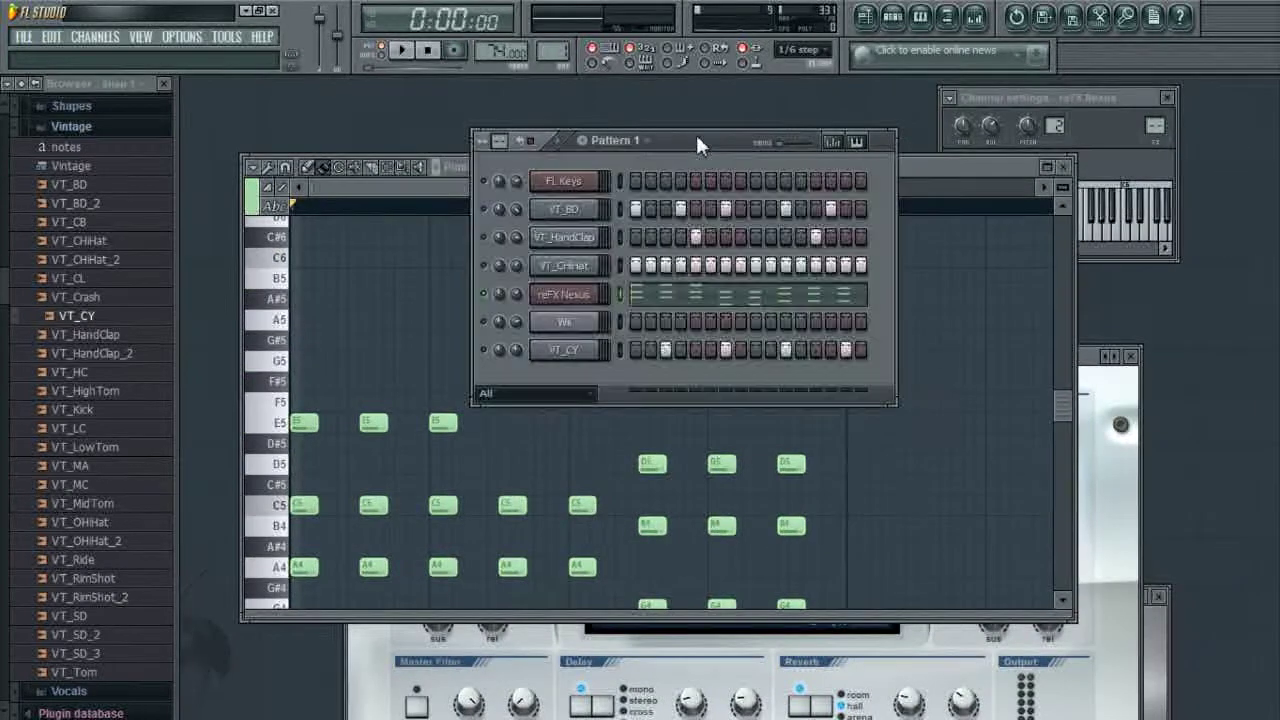
Open Sytrus on the Wii channel and load its Platinum saw preset.
{"action": "left_click", "coordinate": [553, 328]}
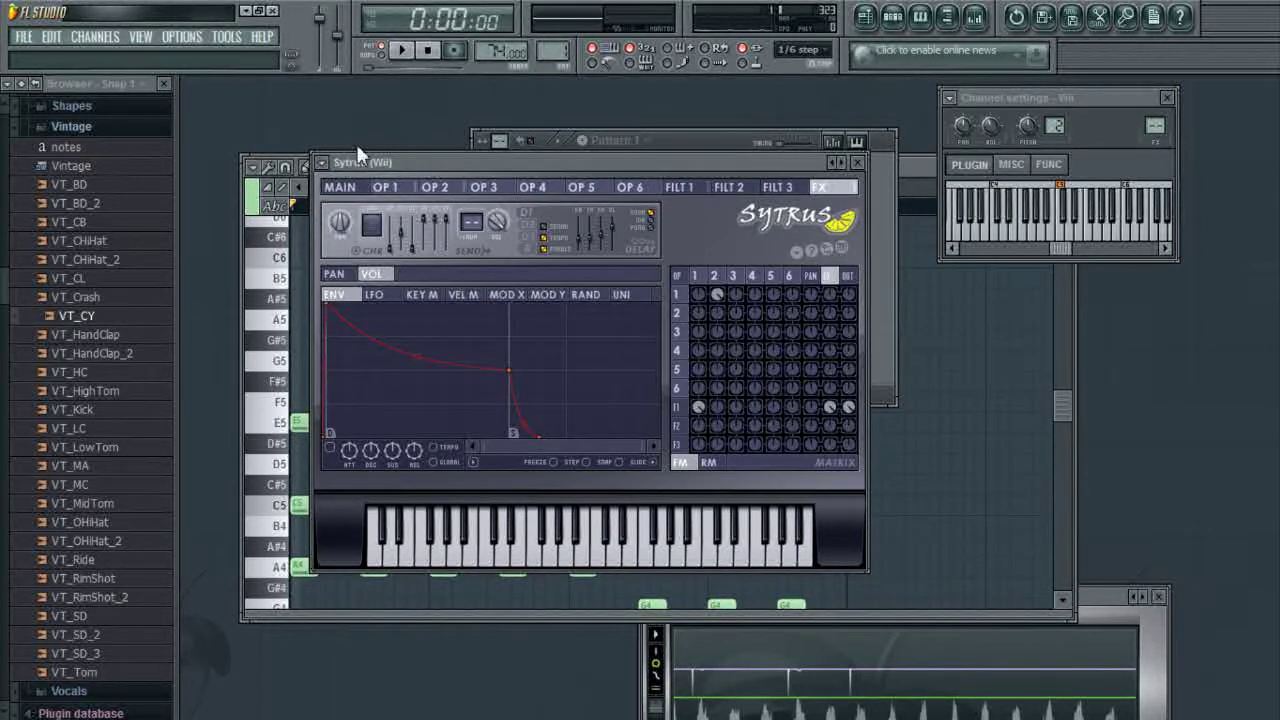
{"action": "left_click", "coordinate": [322, 163]}
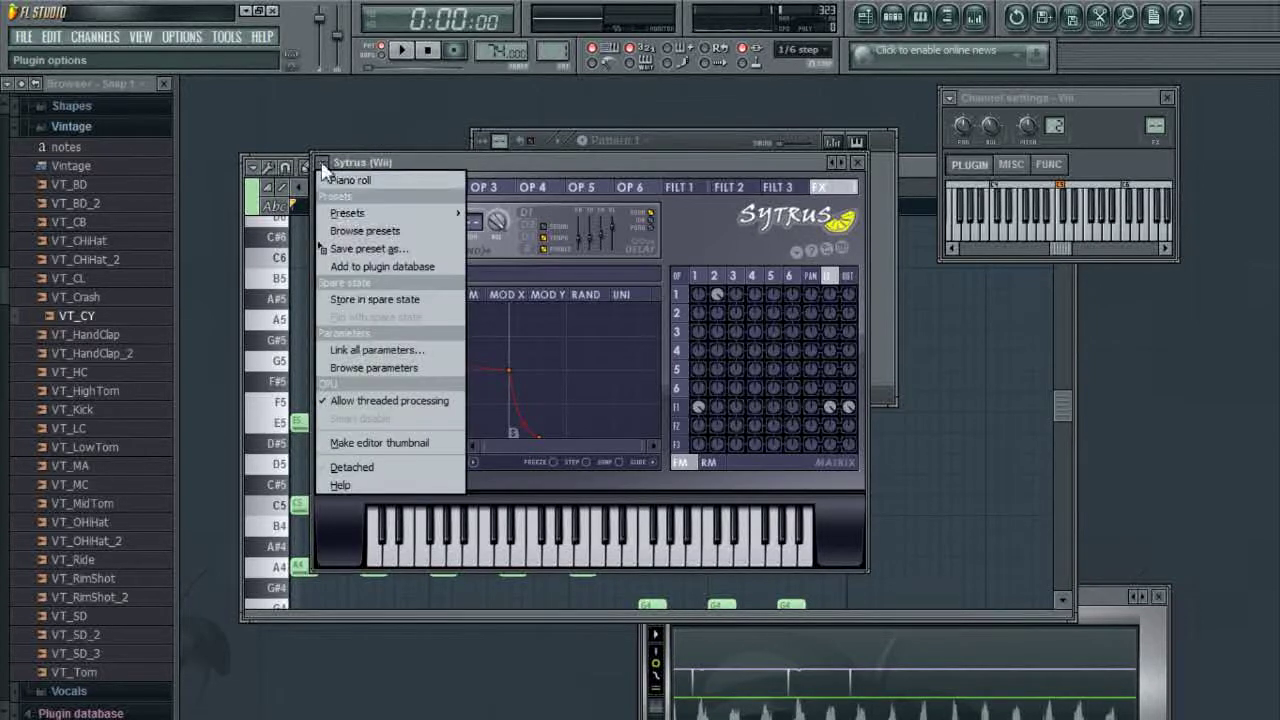
{"action": "mouse_move", "coordinate": [367, 212]}
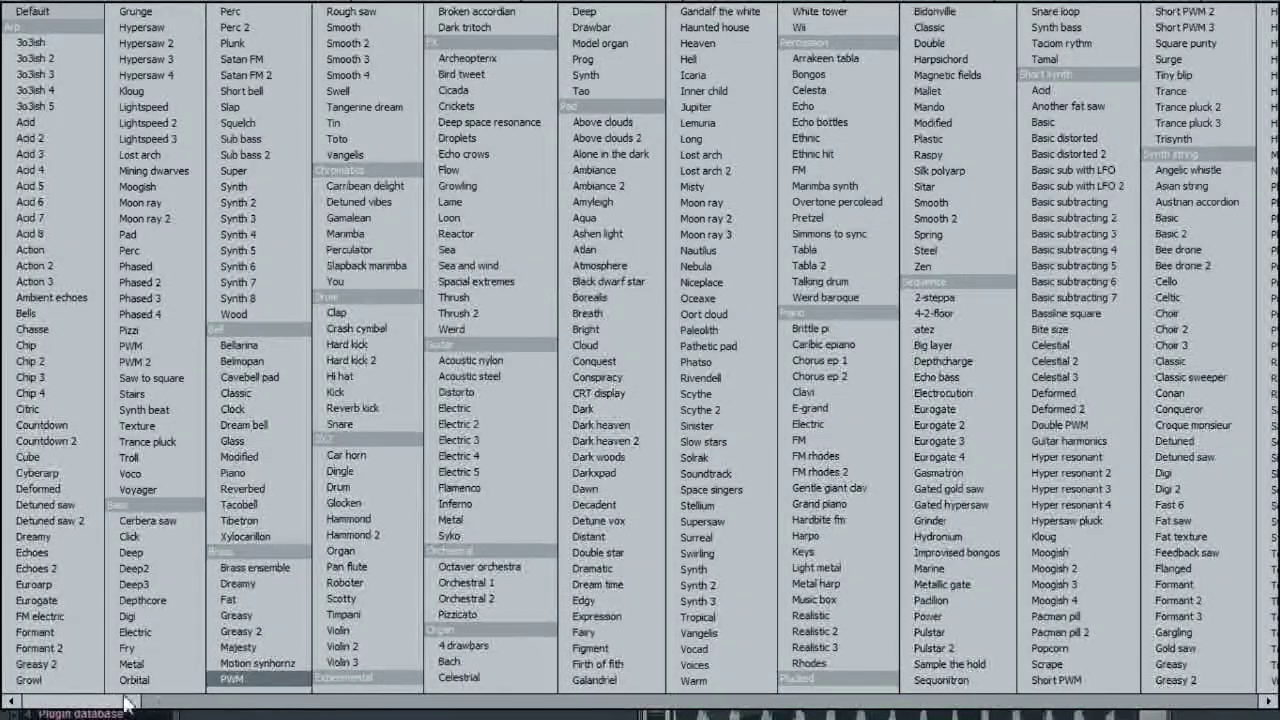
{"action": "scroll", "coordinate": [525, 512], "scroll_direction": "right", "scroll_amount": 2}
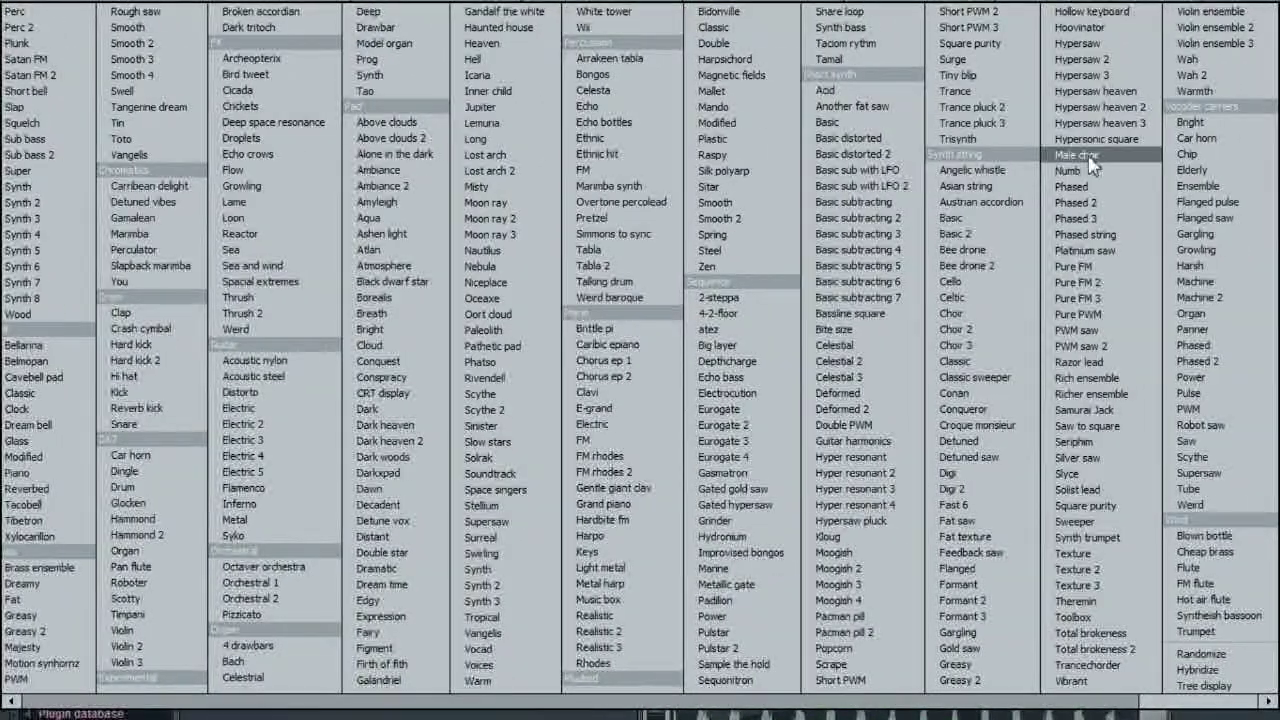
{"action": "left_click", "coordinate": [1096, 252]}
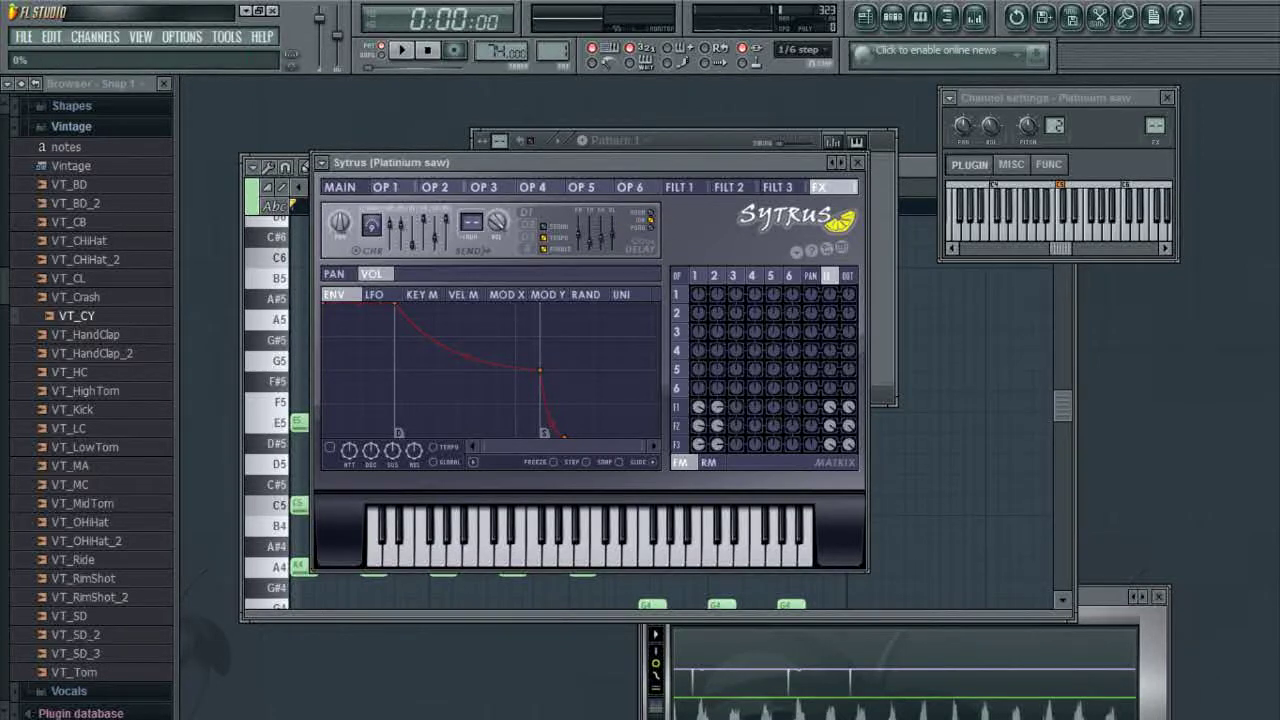
{"action": "left_click", "coordinate": [696, 143]}
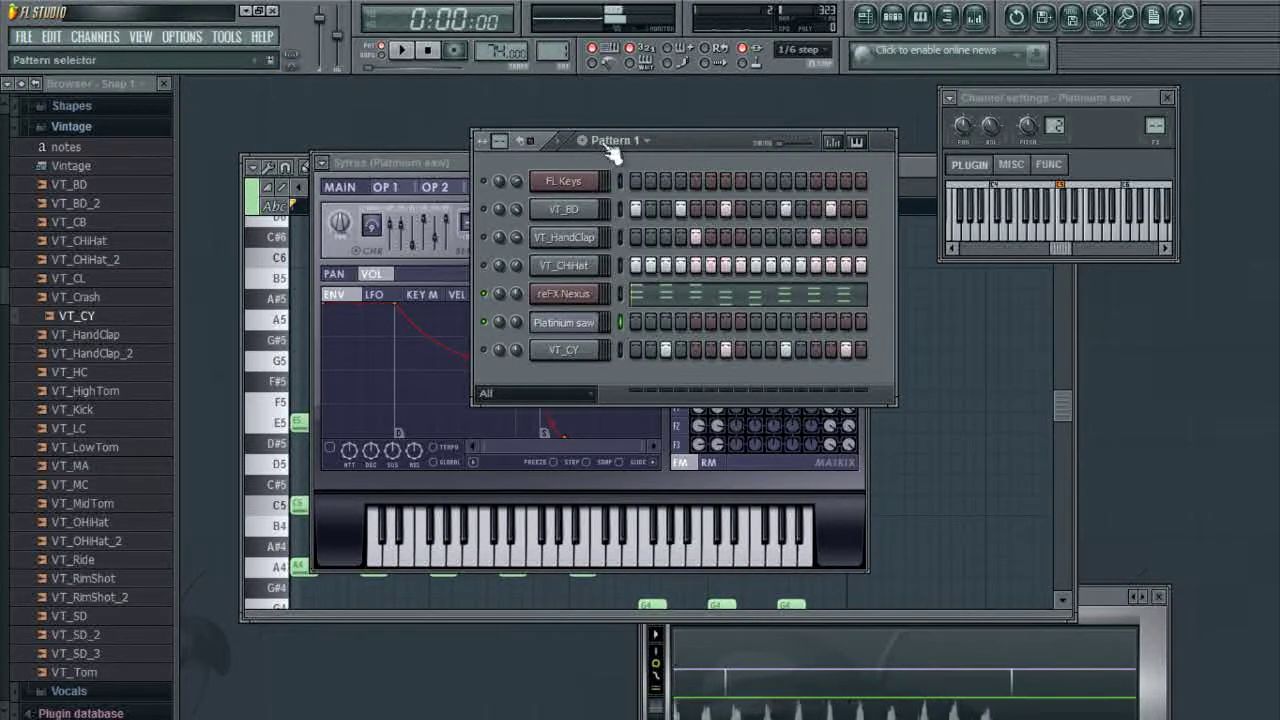
Arm recording and play a ten-note Platinum saw melody from F6 to C7 live.
{"action": "left_click", "coordinate": [401, 50]}
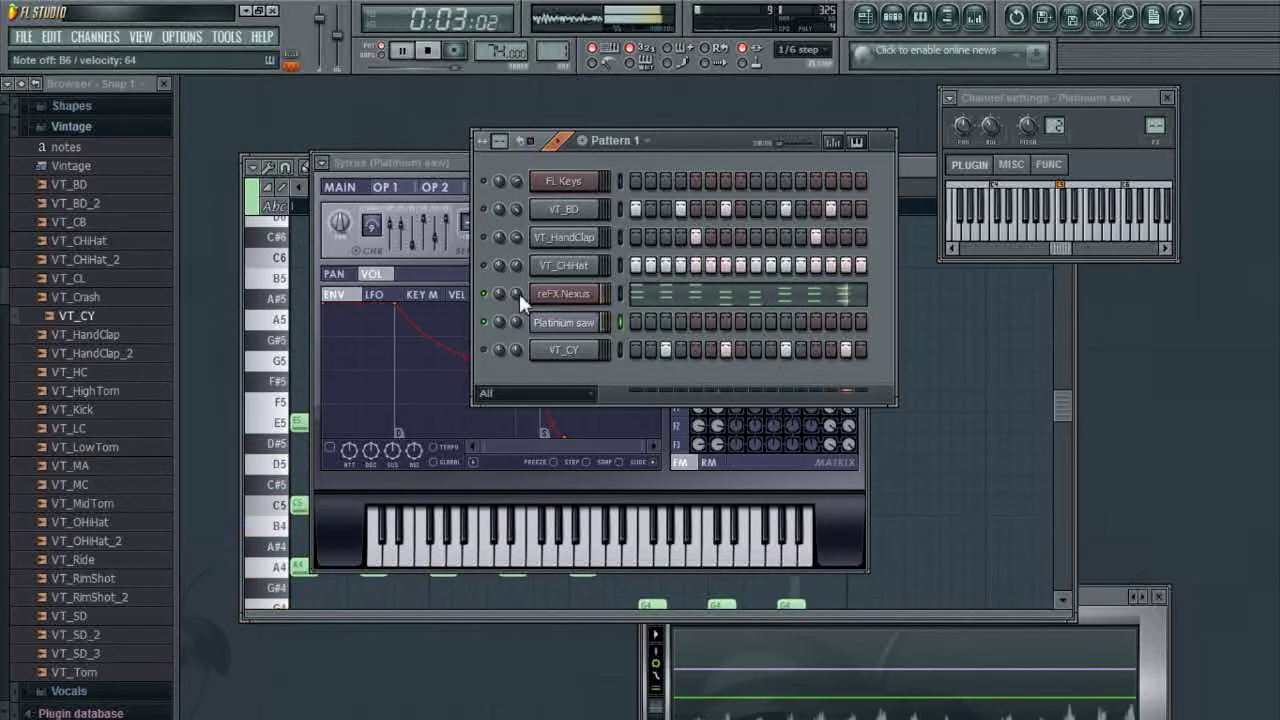
{"action": "key", "text": "F7"}
{"action": "left_click", "coordinate": [454, 50]}
{"action": "left_click", "coordinate": [398, 52]}
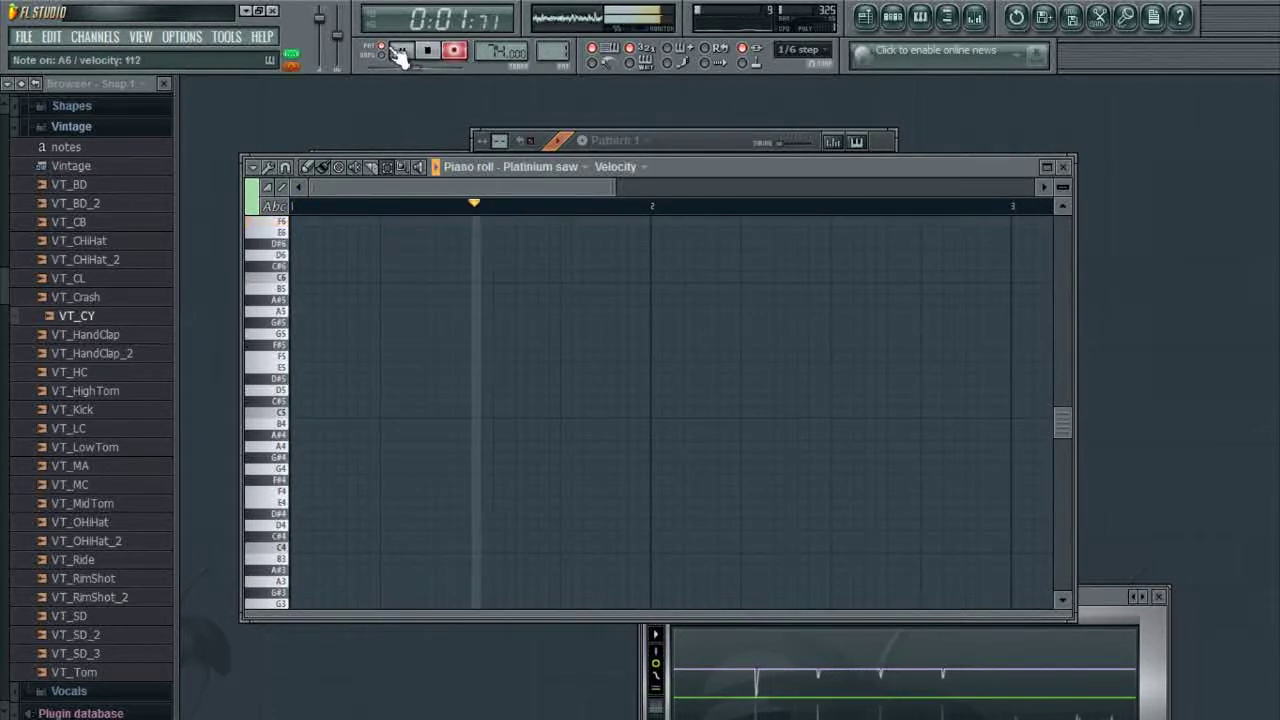
{"action": "key", "text": "space"}
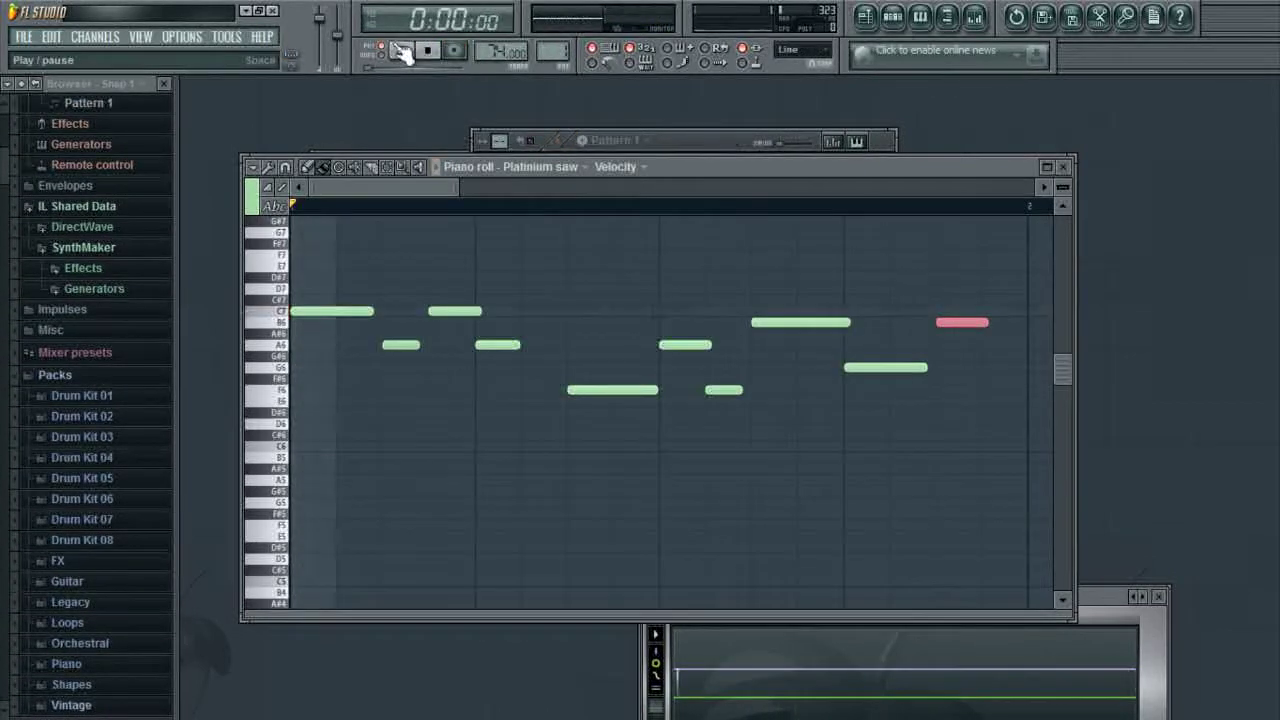
Play back the melody and turn the Platinium saw volume down to about 30%.
{"action": "left_click", "coordinate": [400, 50]}
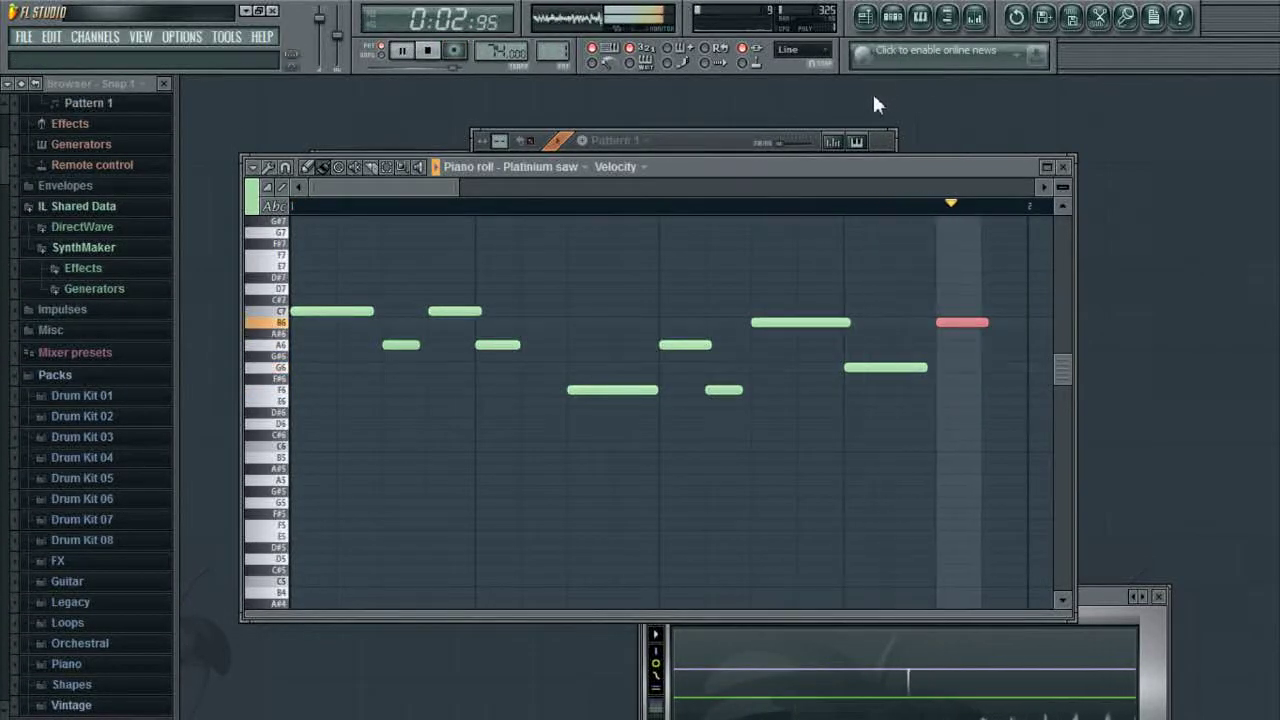
{"action": "left_click", "coordinate": [893, 16]}
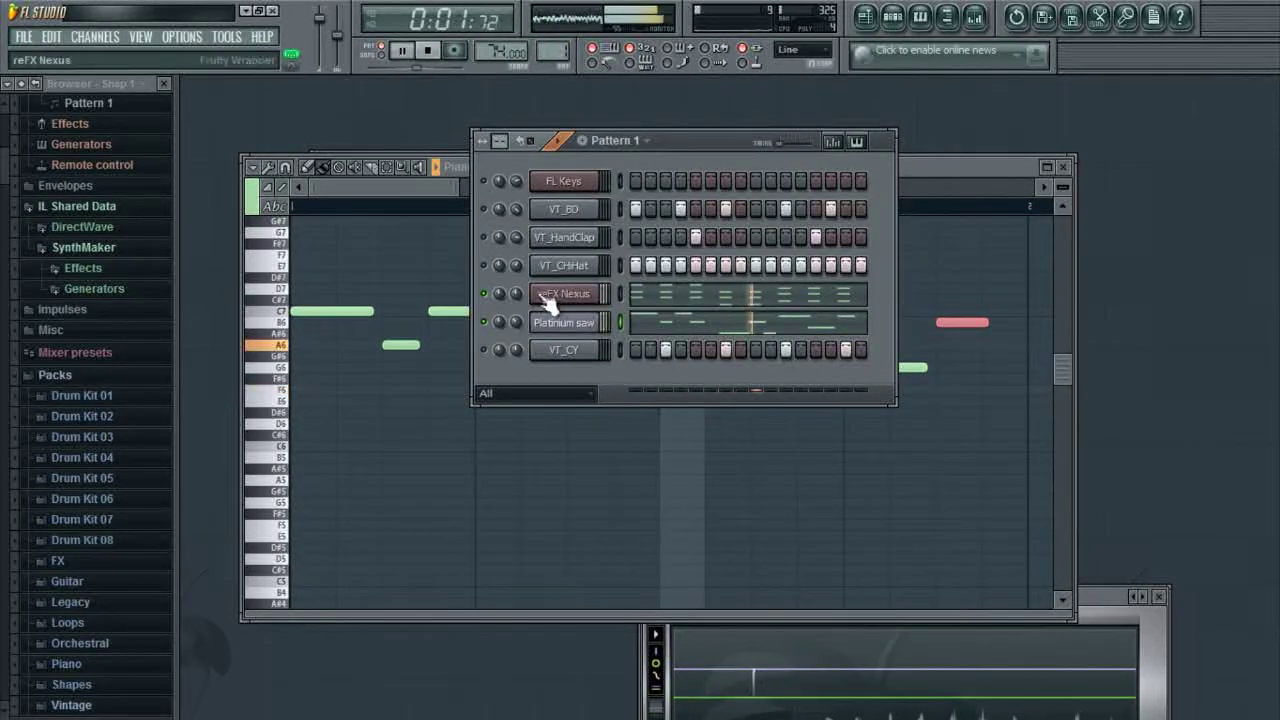
{"action": "right_click", "coordinate": [517, 180]}
{"action": "key", "text": "Escape"}
{"action": "right_click", "coordinate": [500, 192]}
{"action": "key", "text": "Escape"}
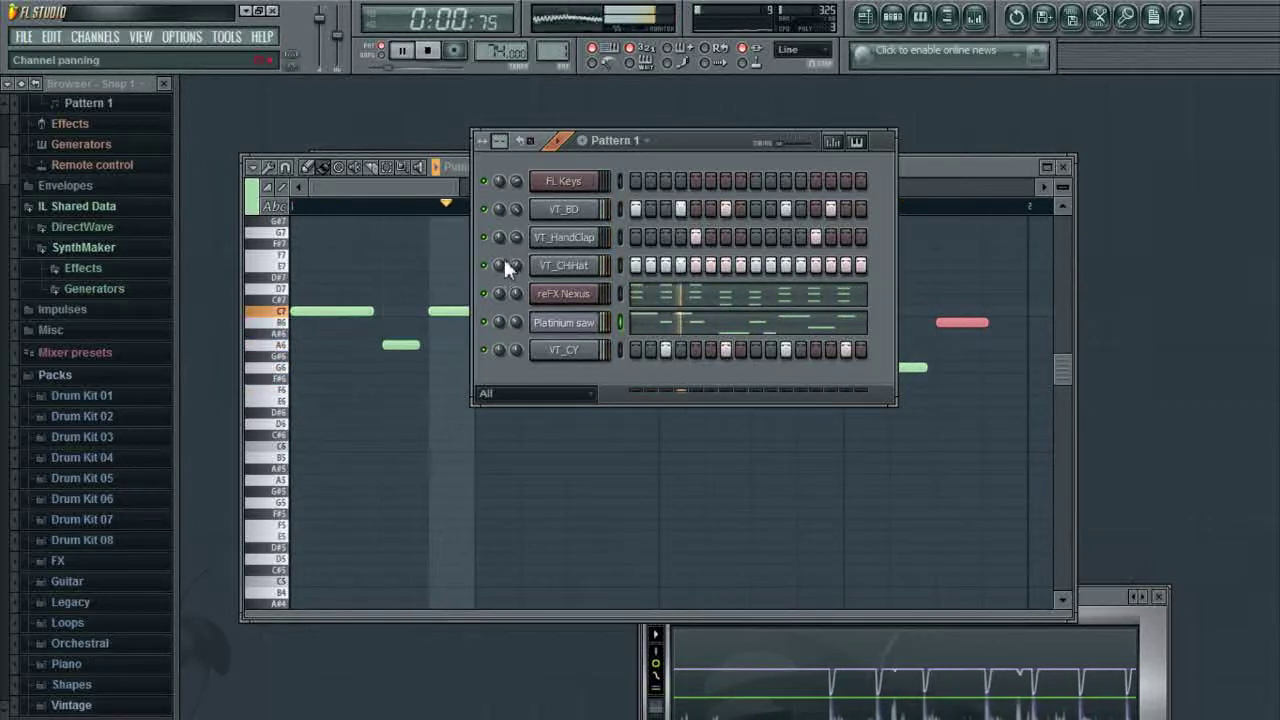
{"action": "left_click_drag", "start_coordinate": [512, 322], "coordinate": [512, 318]}
Stop, then play Pattern 1 again to check the mix.
{"action": "left_click", "coordinate": [430, 52]}
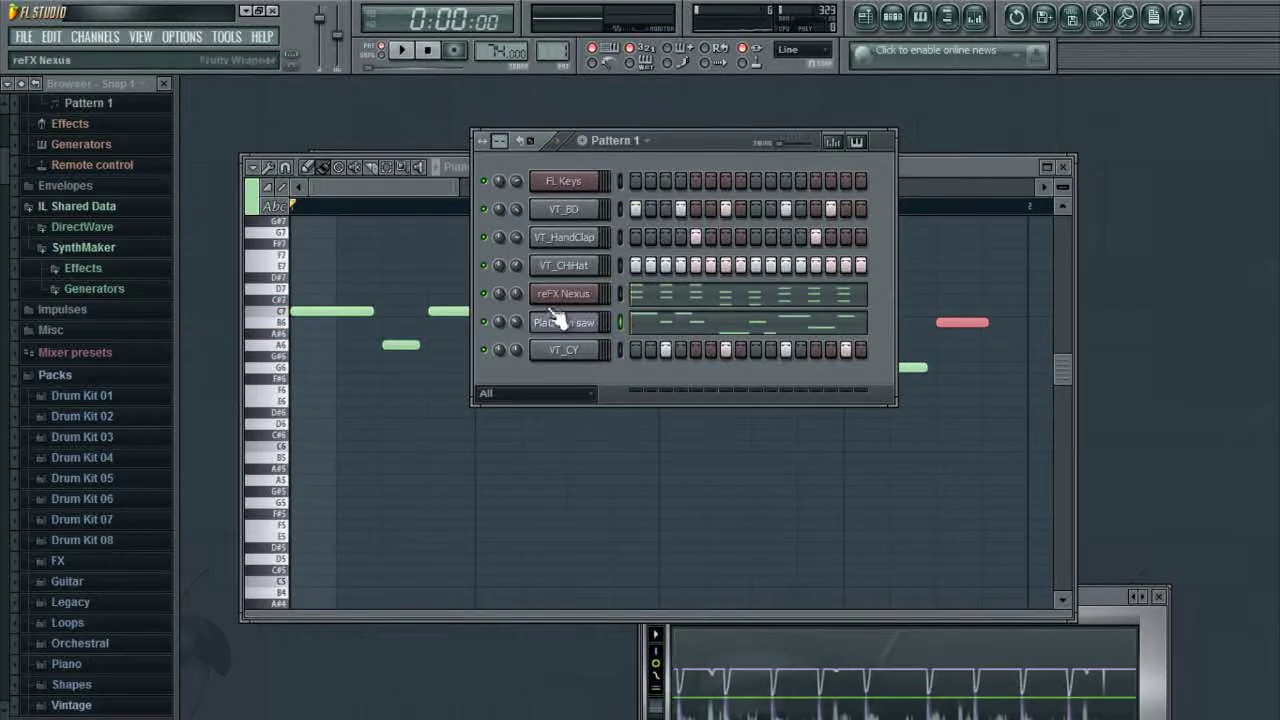
{"action": "right_click", "coordinate": [497, 328]}
{"action": "key", "text": "Escape"}
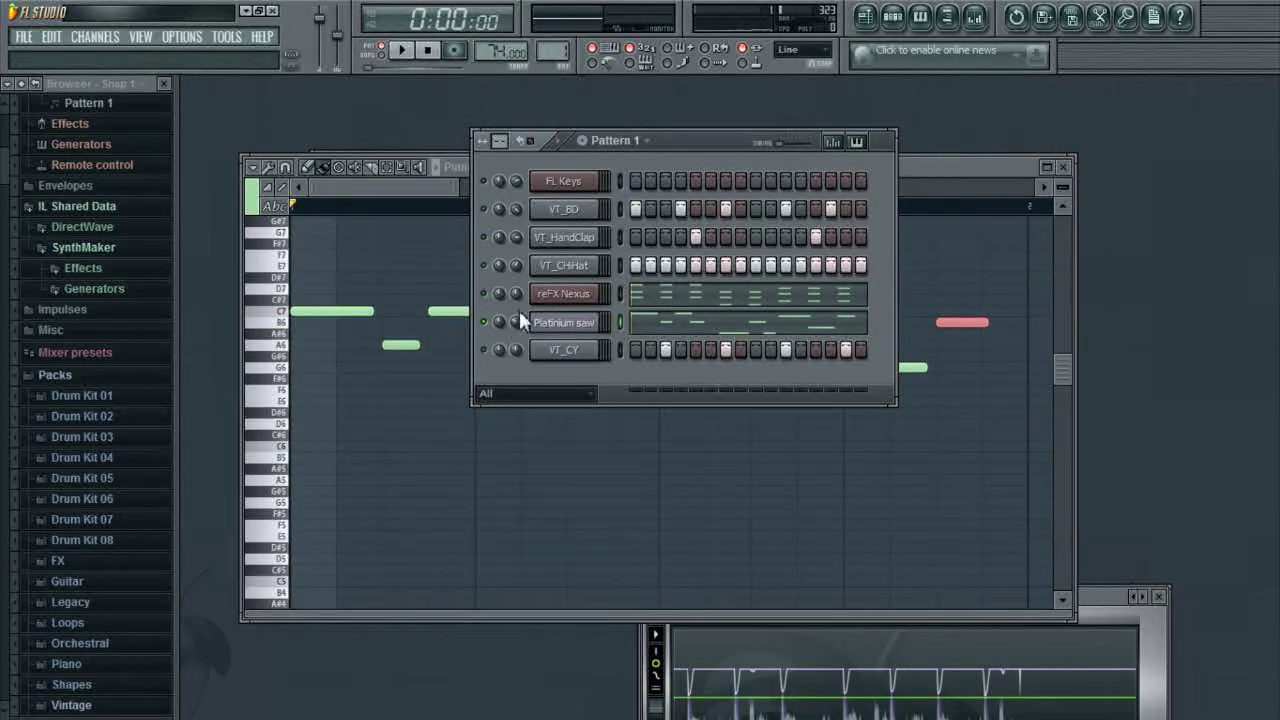
{"action": "left_click", "coordinate": [441, 185]}
{"action": "left_click", "coordinate": [410, 52]}
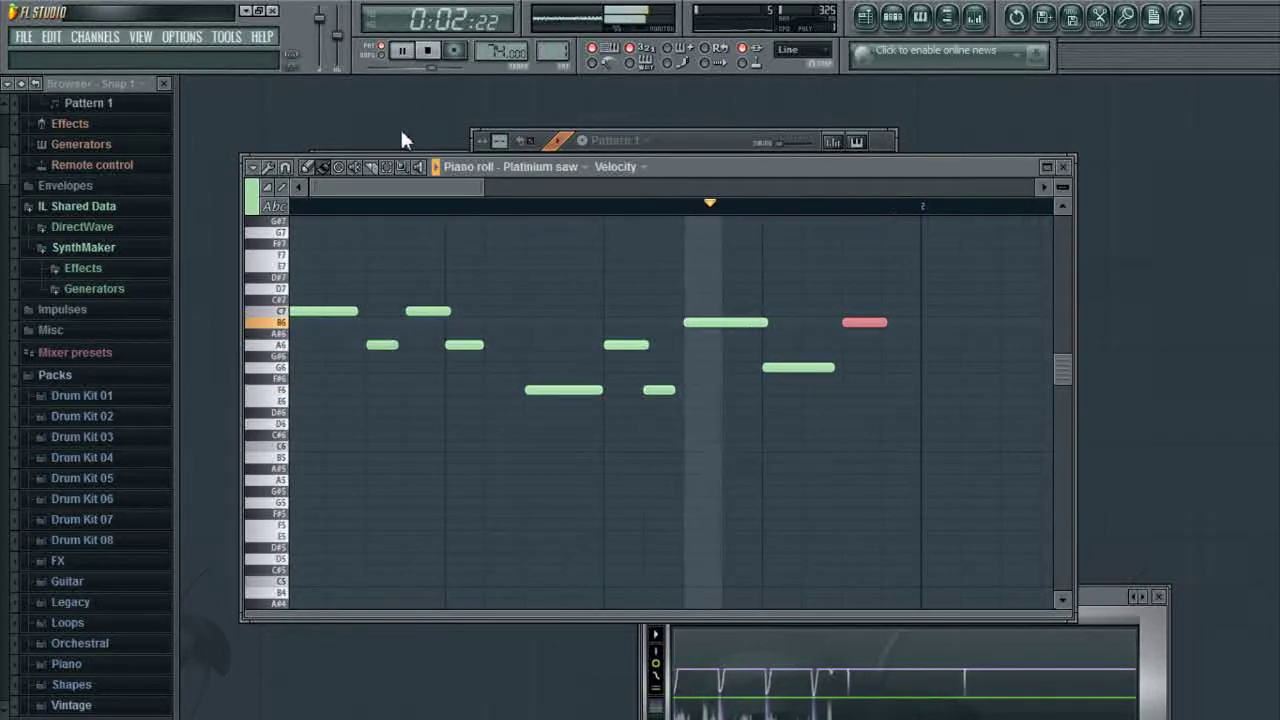
{"action": "left_click", "coordinate": [729, 138]}
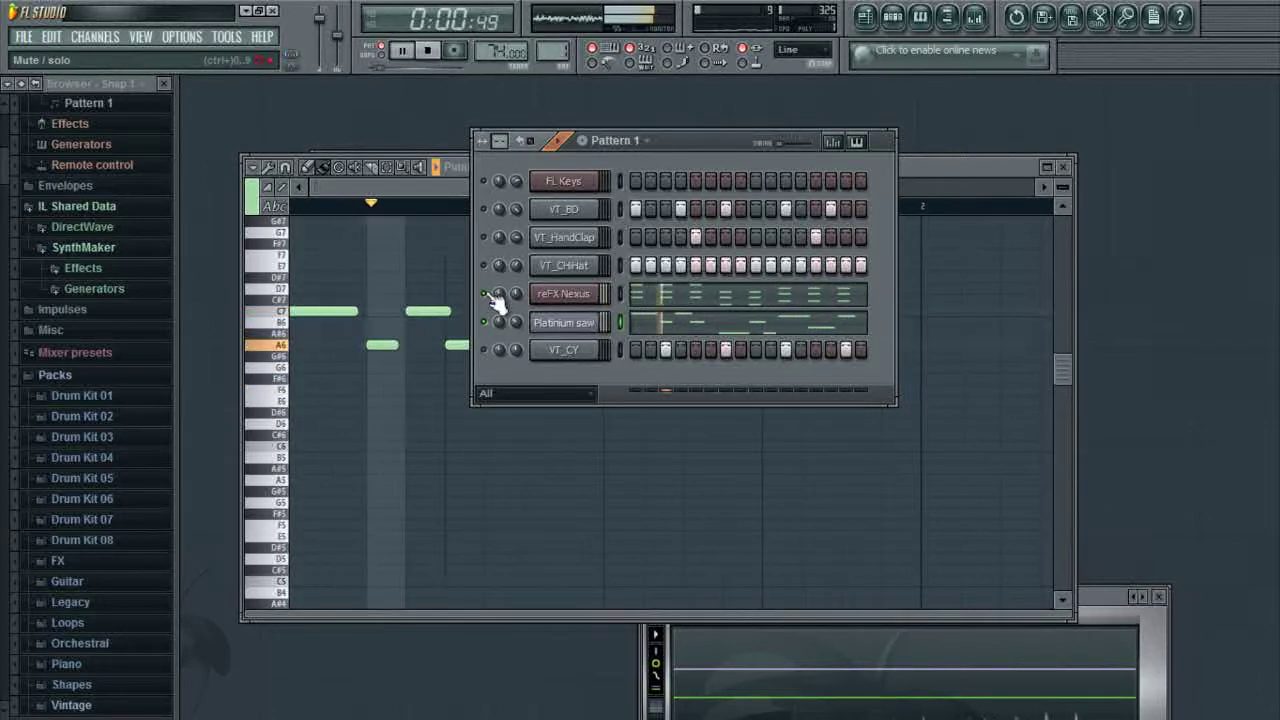
Open FL Keys, reposition its window, and start recording into Pattern 1 with a count-in.
{"action": "left_click", "coordinate": [434, 54]}
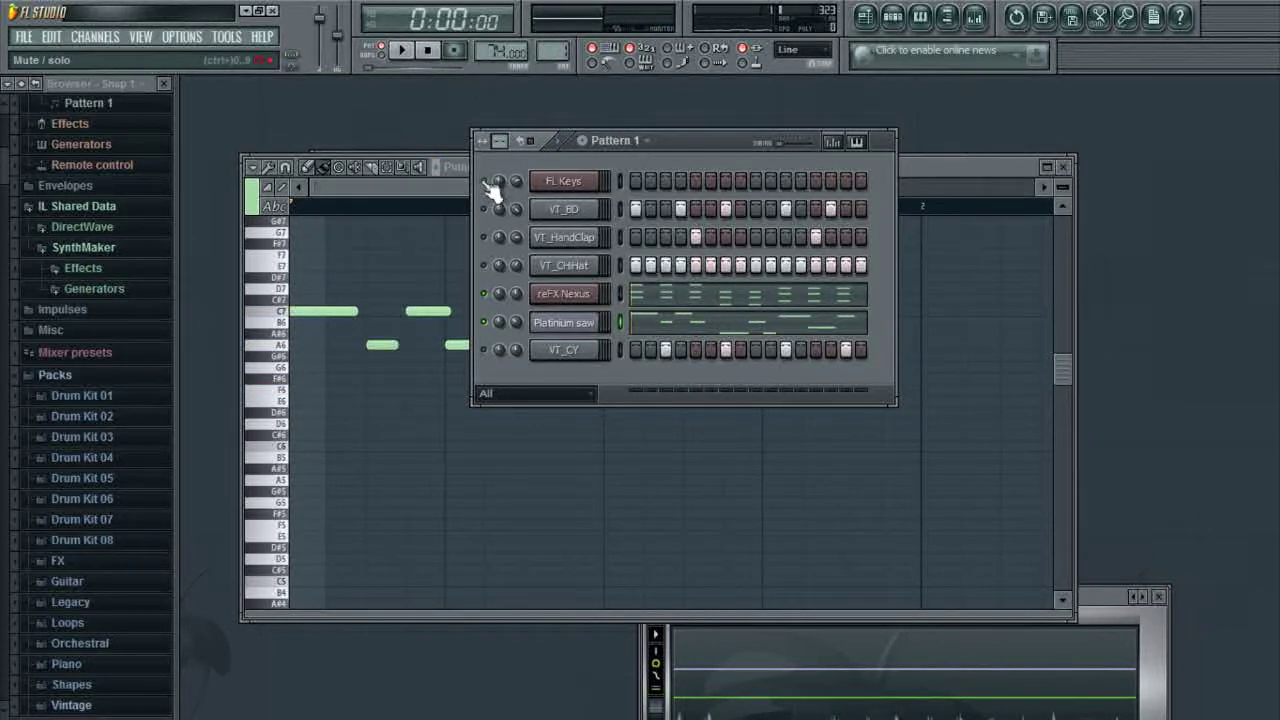
{"action": "left_click", "coordinate": [584, 186]}
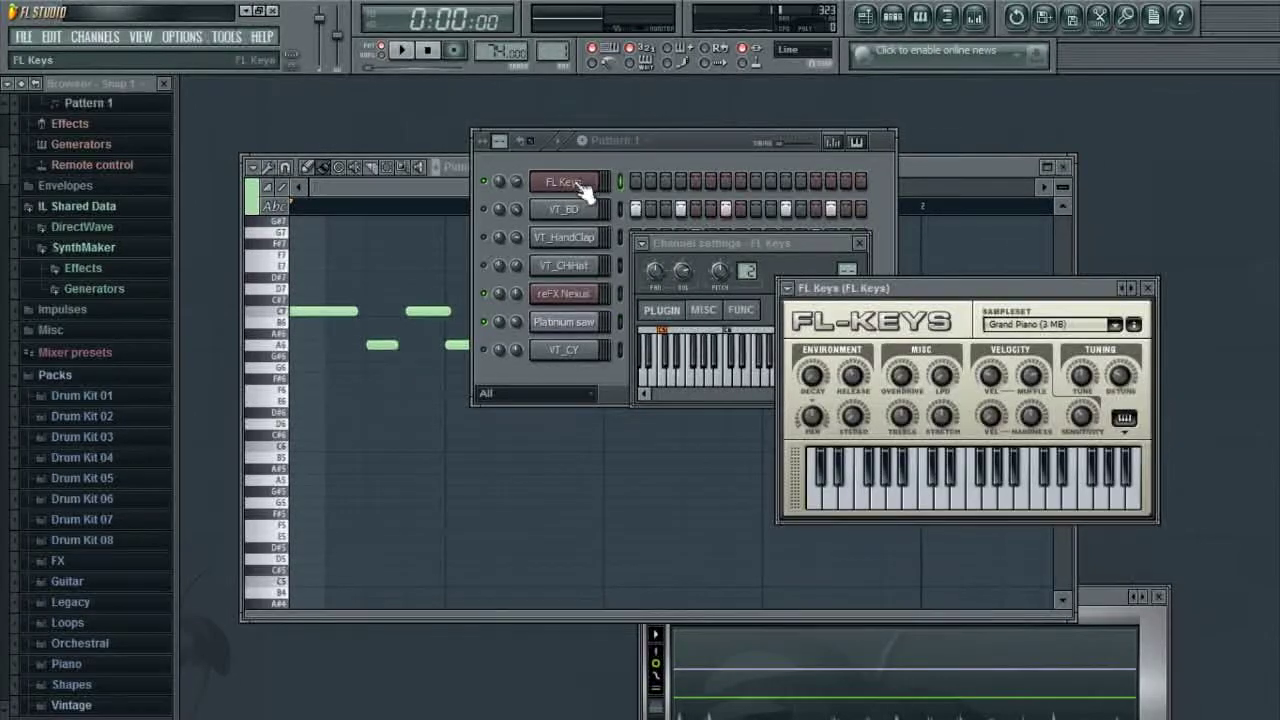
{"action": "left_click_drag", "start_coordinate": [985, 297], "coordinate": [670, 208]}
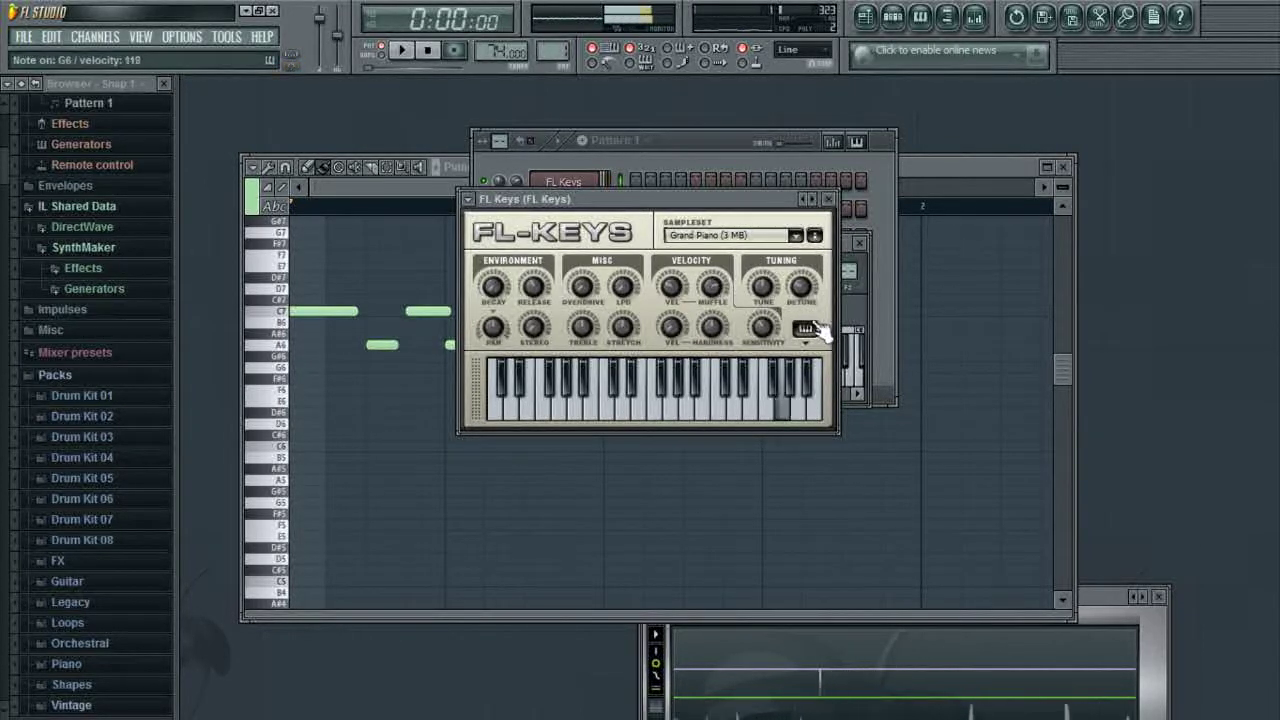
{"action": "left_click", "coordinate": [540, 140]}
{"action": "left_click", "coordinate": [454, 50]}
{"action": "left_click", "coordinate": [402, 50]}
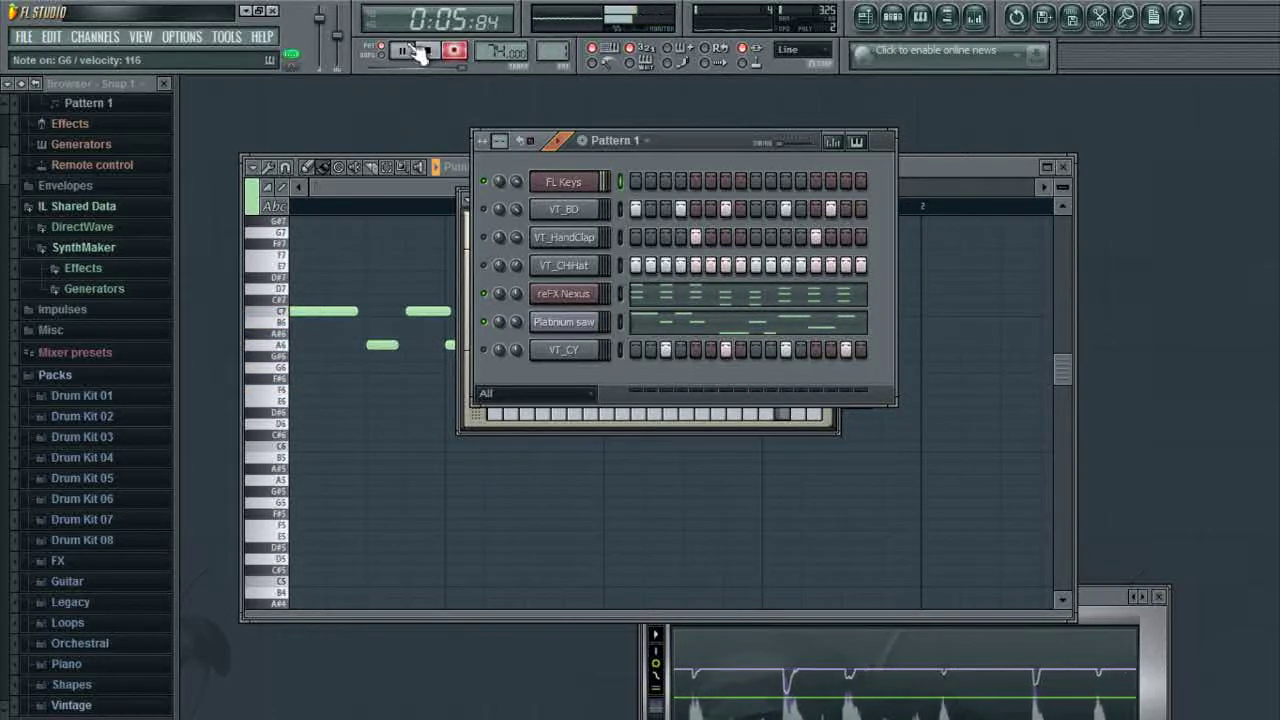
Stop recording, review the A6, F6 and G6 FL Keys notes, and unmute all Pattern 1 channels.
{"action": "left_click", "coordinate": [420, 51]}
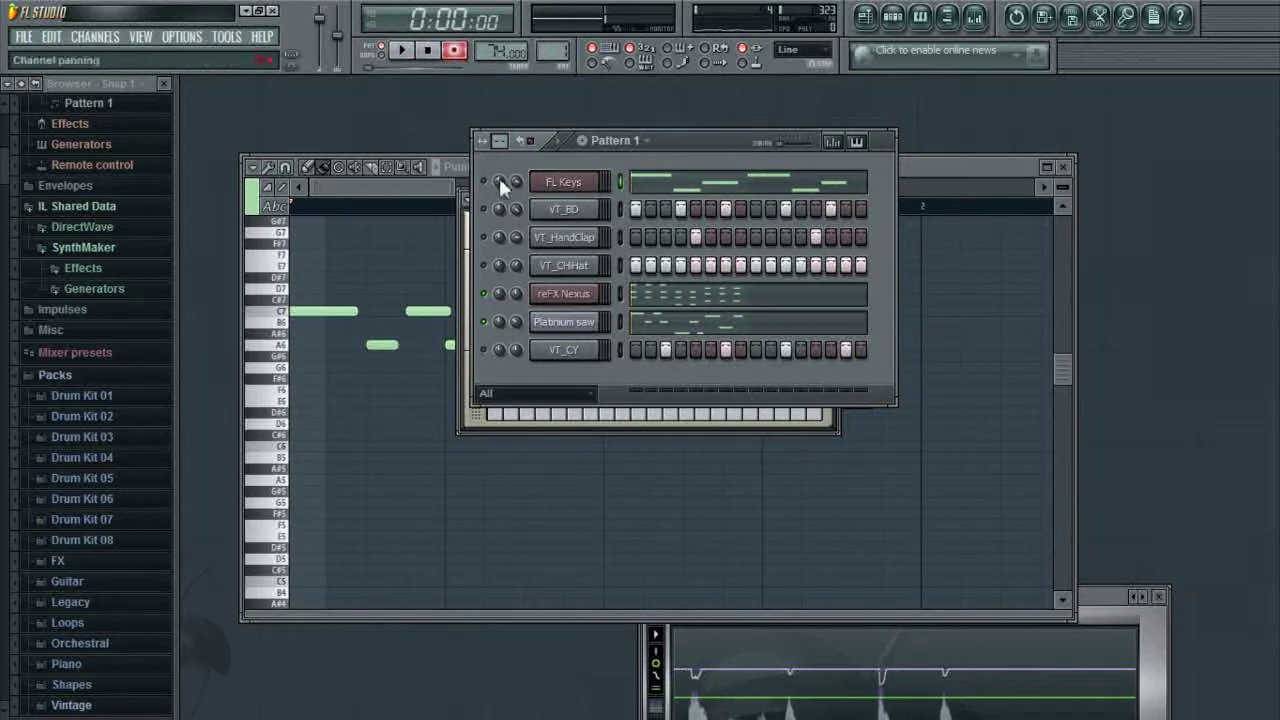
{"action": "left_click", "coordinate": [689, 184]}
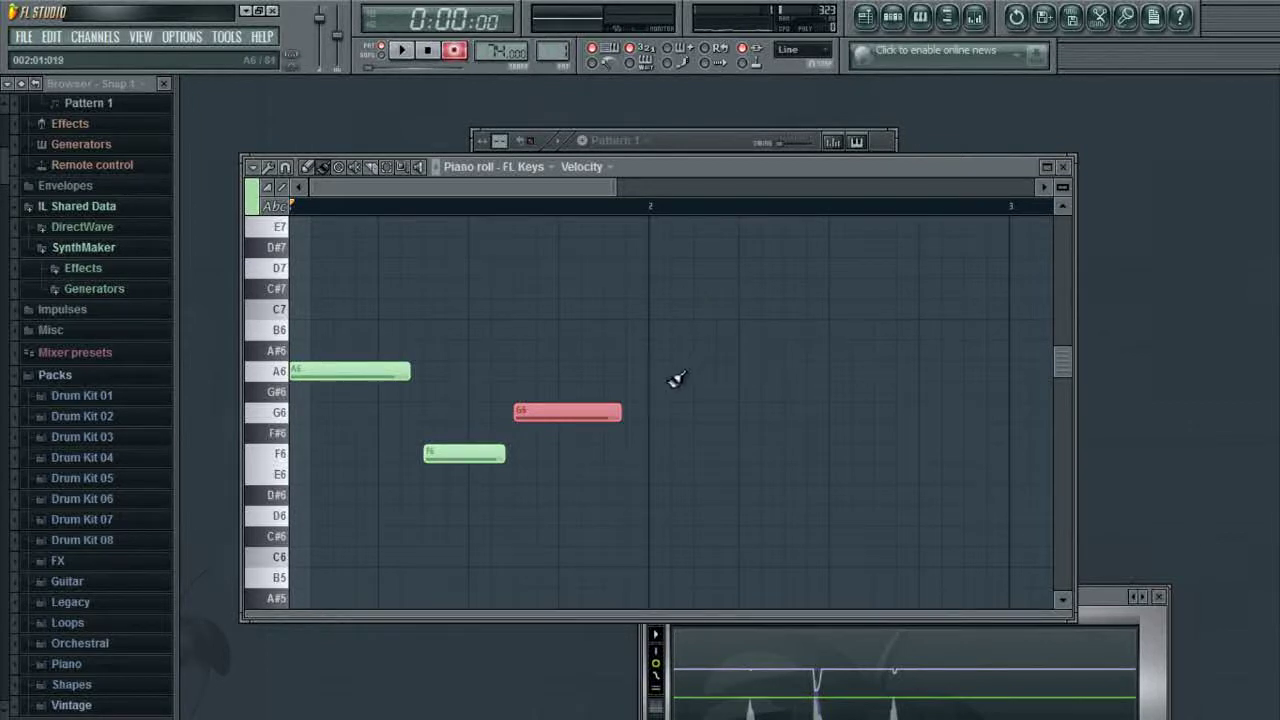
{"action": "left_click", "coordinate": [693, 145]}
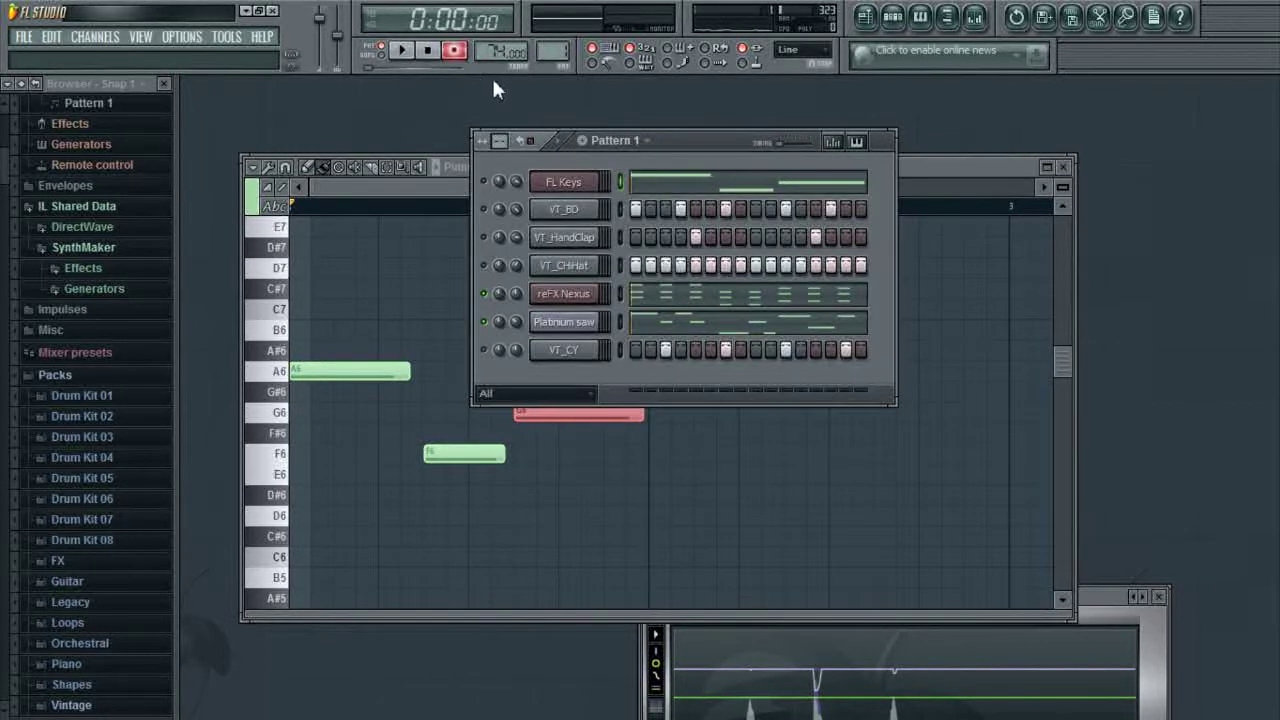
{"action": "right_click", "coordinate": [484, 182]}
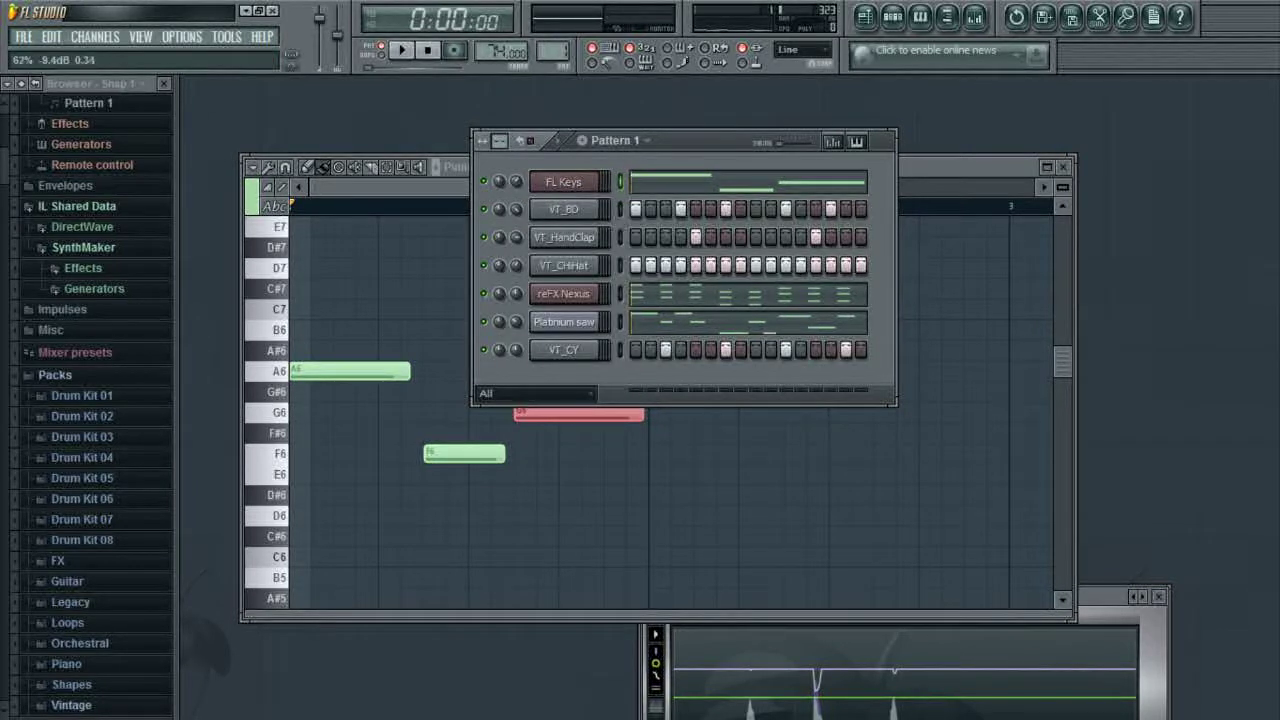
Preview the pattern, then solo reFX Nexus and bring the FL Keys channel back in.
{"action": "left_click", "coordinate": [404, 52]}
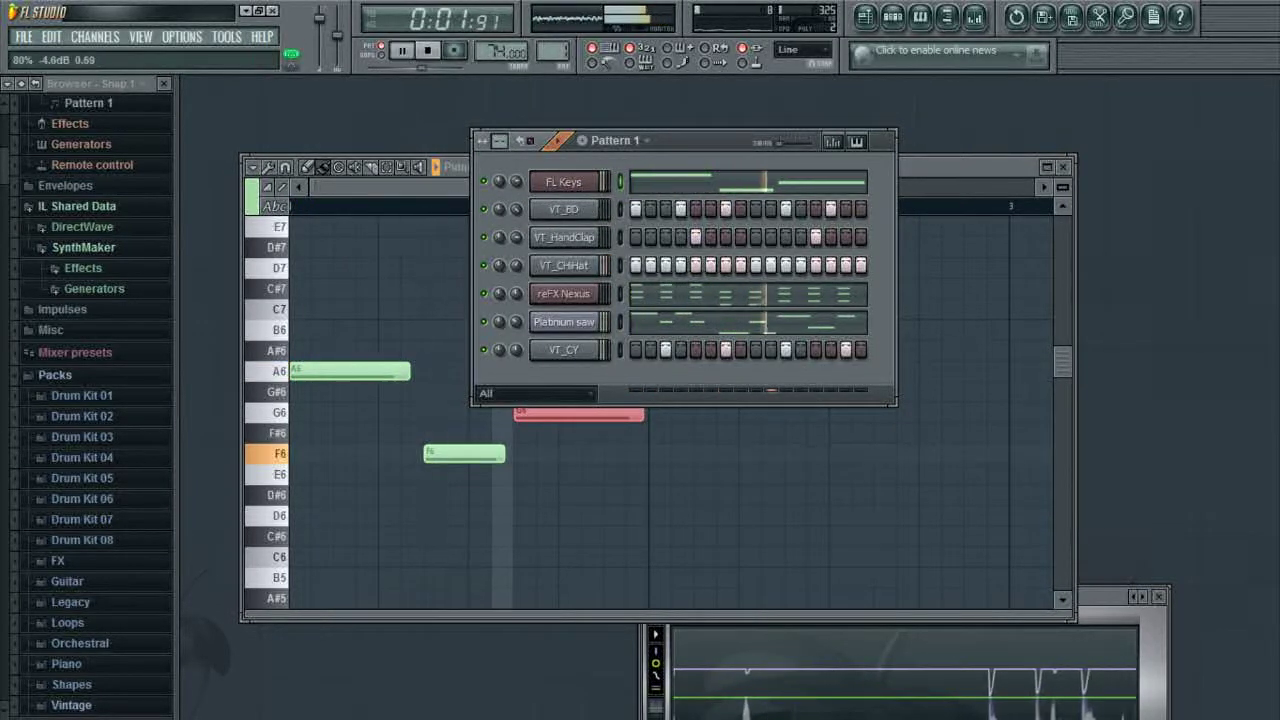
{"action": "left_click", "coordinate": [427, 50]}
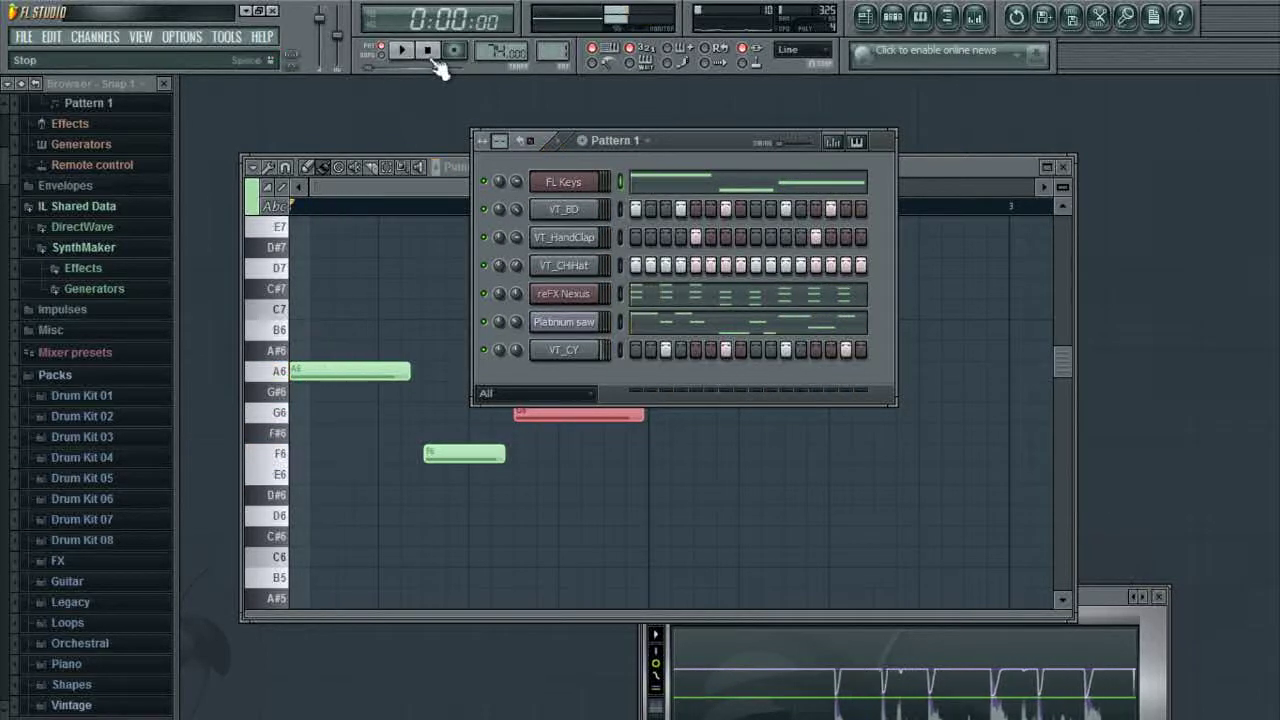
{"action": "right_click", "coordinate": [488, 293]}
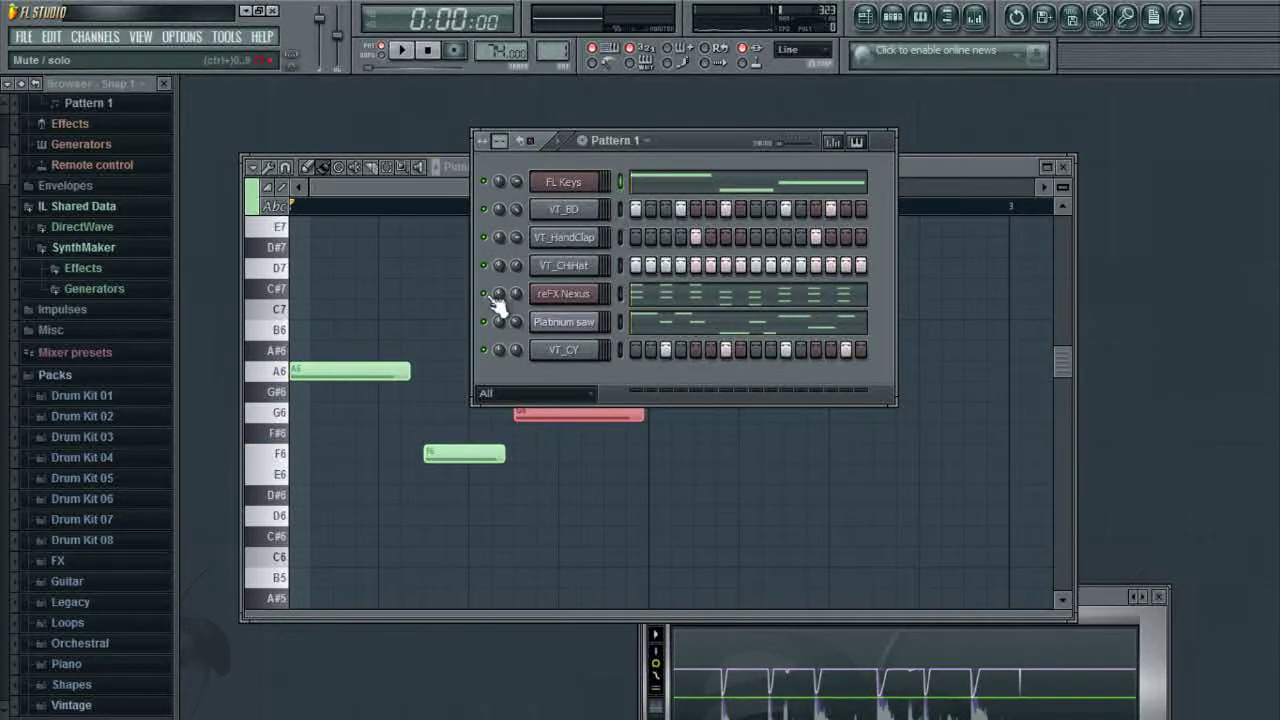
{"action": "left_click", "coordinate": [484, 182]}
Play the pattern, turn down the FL Keys volume, and unmute the Platinium saw.
{"action": "left_click", "coordinate": [401, 50]}
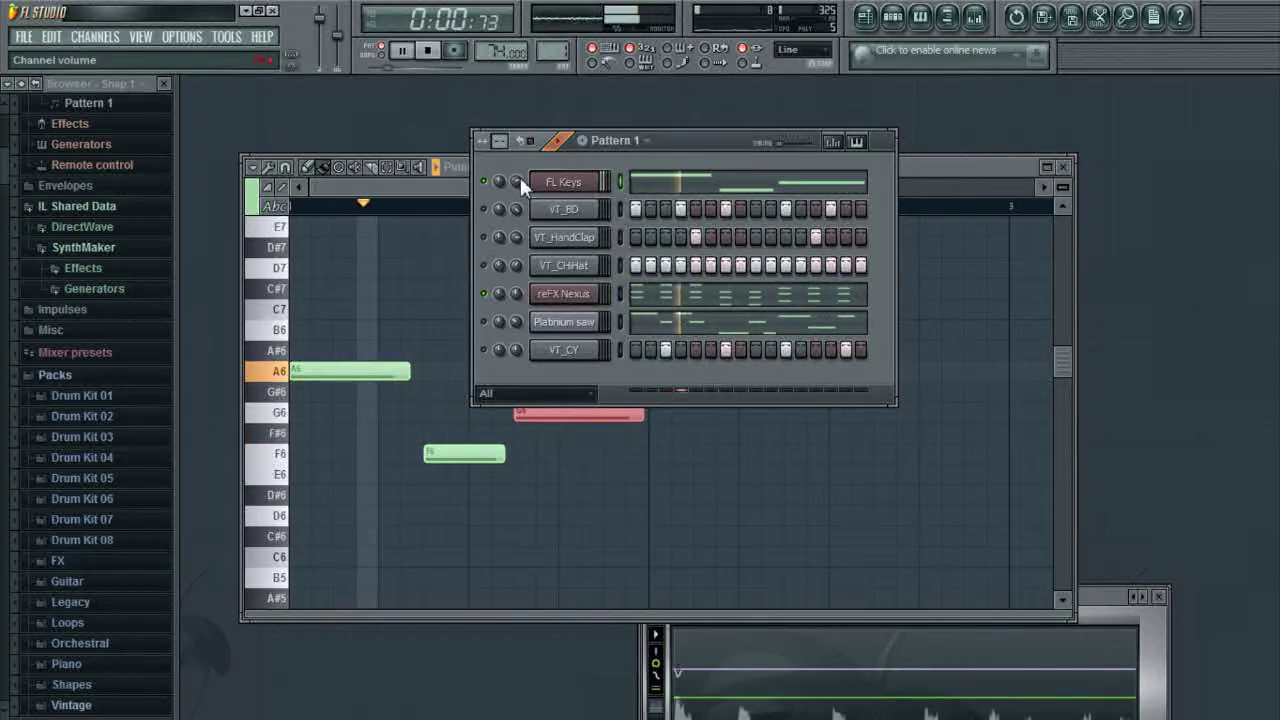
{"action": "left_click_drag", "start_coordinate": [517, 181], "coordinate": [515, 188]}
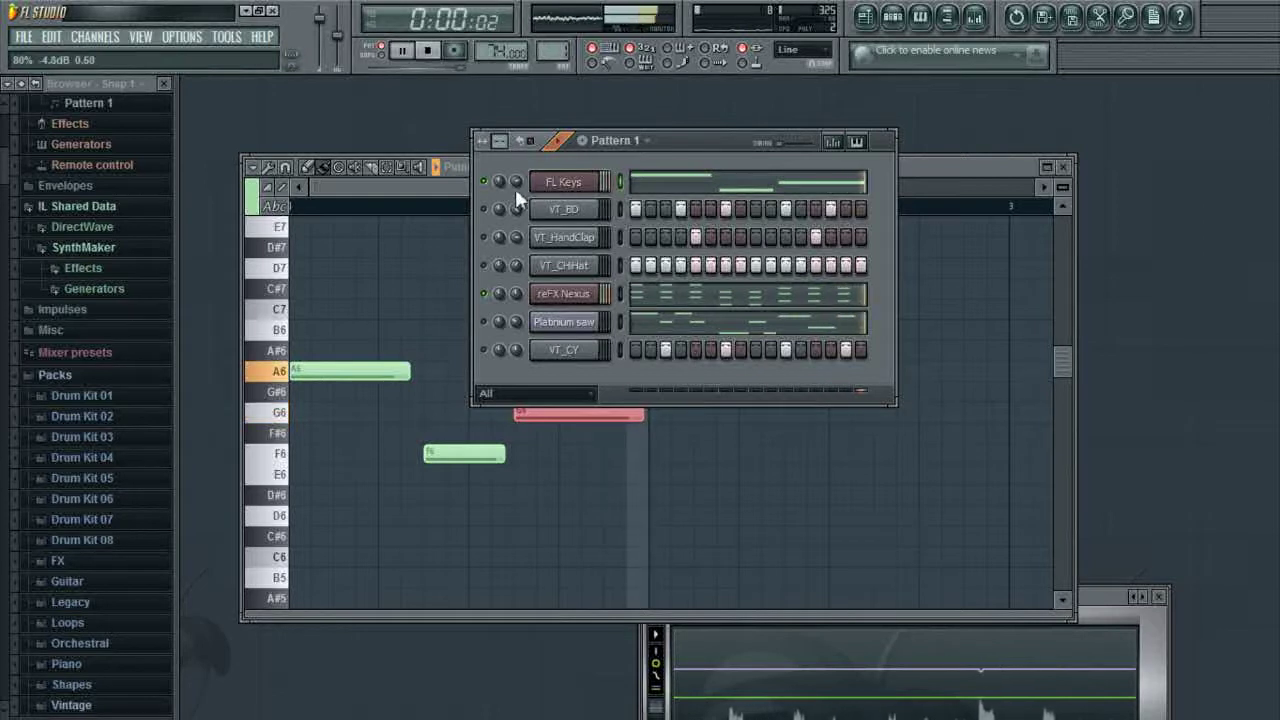
{"action": "left_click", "coordinate": [485, 322]}
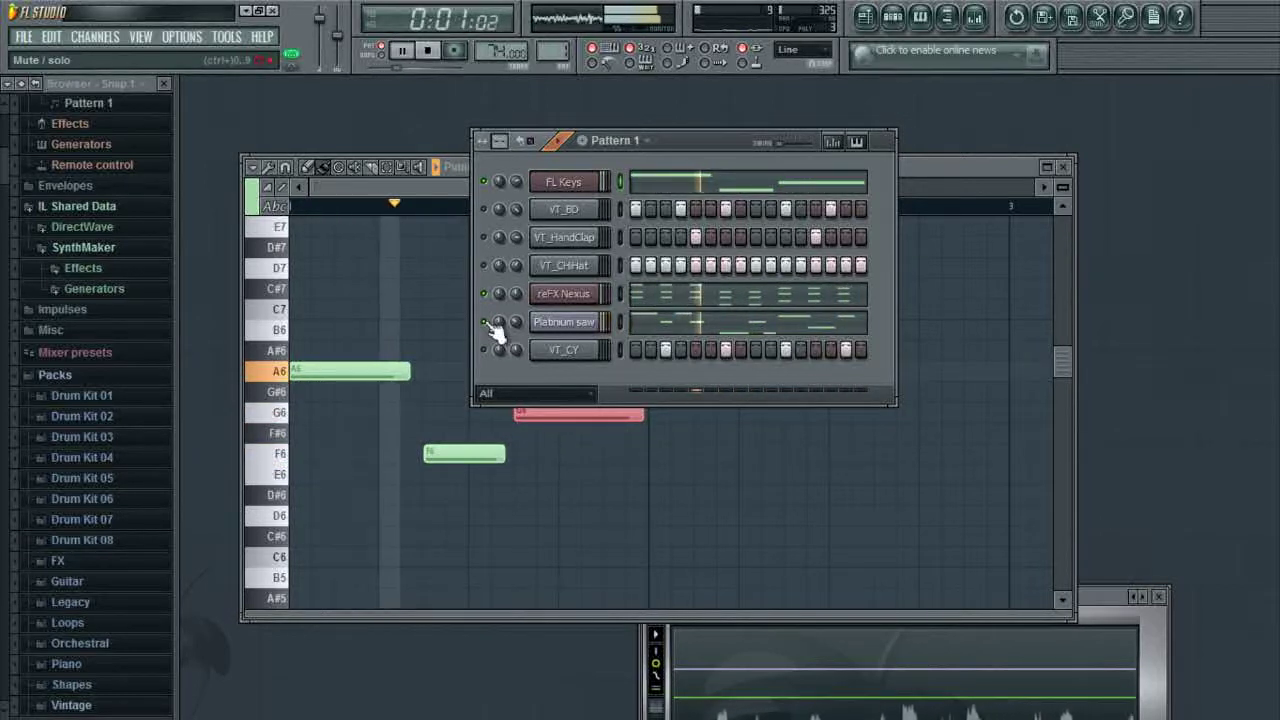
Stop Pattern 1 playback so it returns to the start.
{"action": "left_click", "coordinate": [428, 50]}
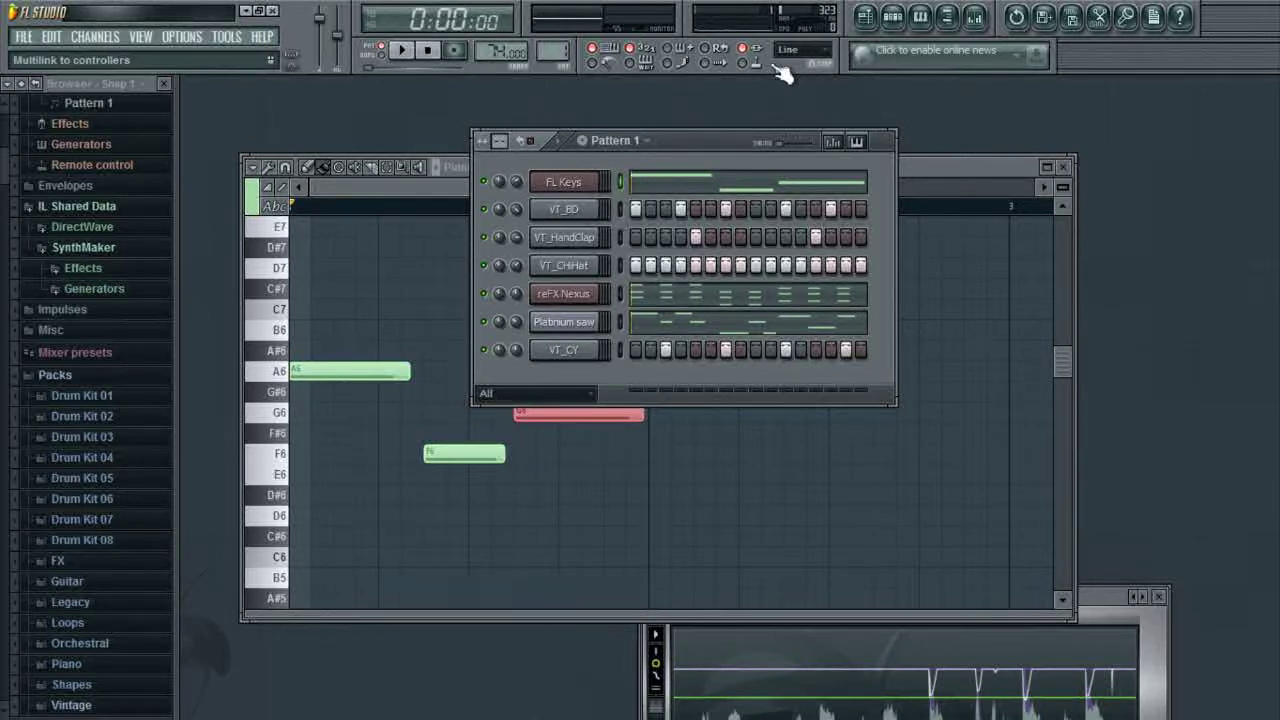
Solo the reFX Nexus channel from its mute menu and play its chords briefly, then stop.
{"action": "right_click", "coordinate": [485, 295]}
{"action": "left_click", "coordinate": [505, 307]}
{"action": "left_click", "coordinate": [404, 51]}
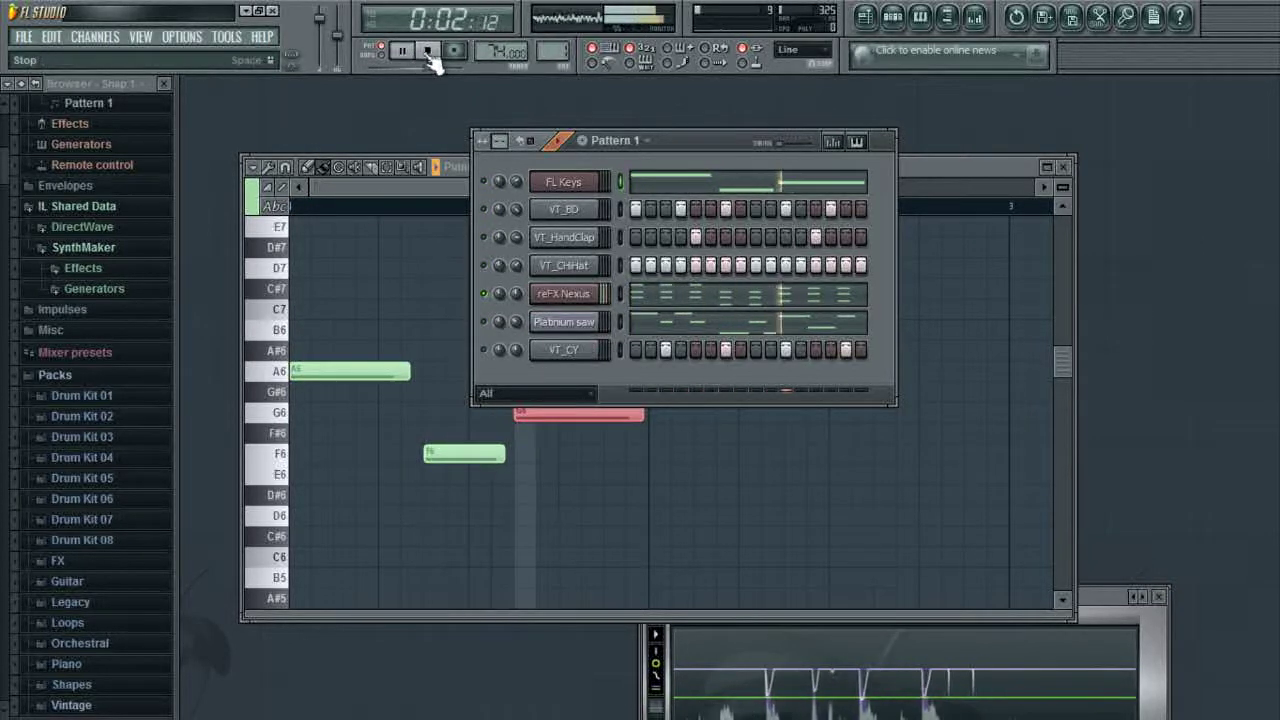
{"action": "left_click", "coordinate": [431, 51]}
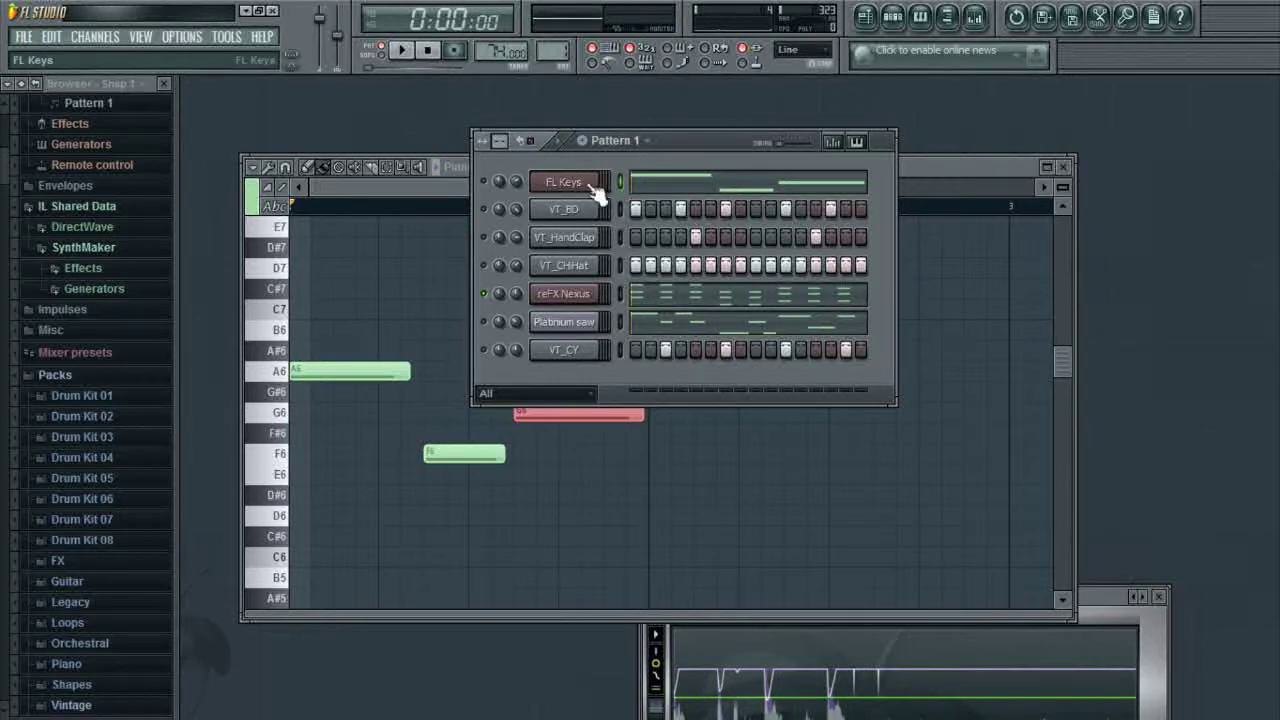